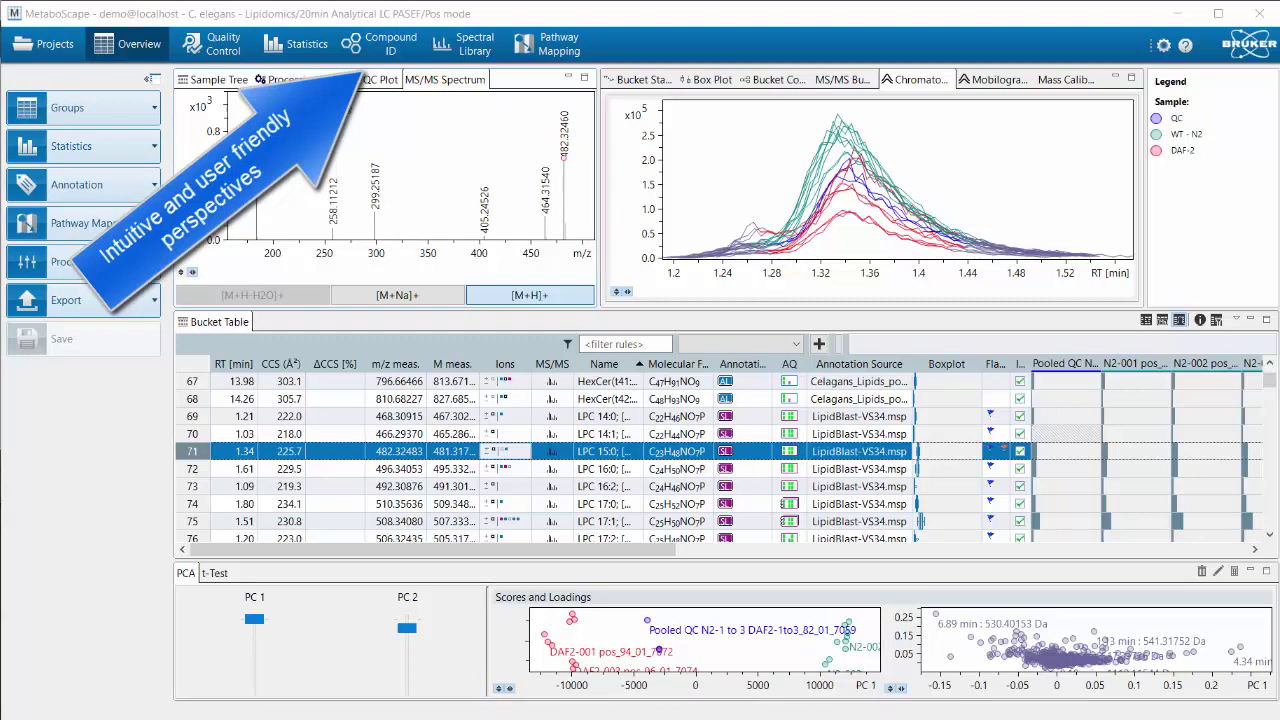
Review the Compound ID and Statistics results, then return to the bucket table Overview
left_click(390, 45)
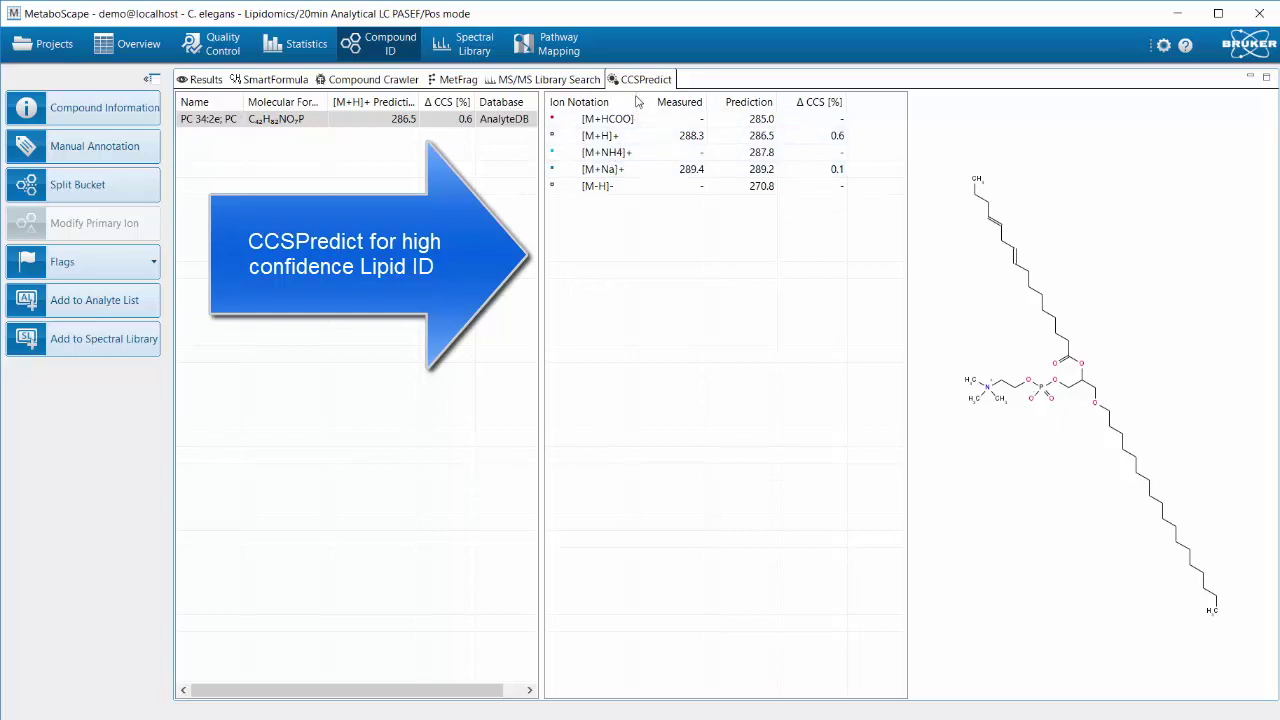
left_click(306, 54)
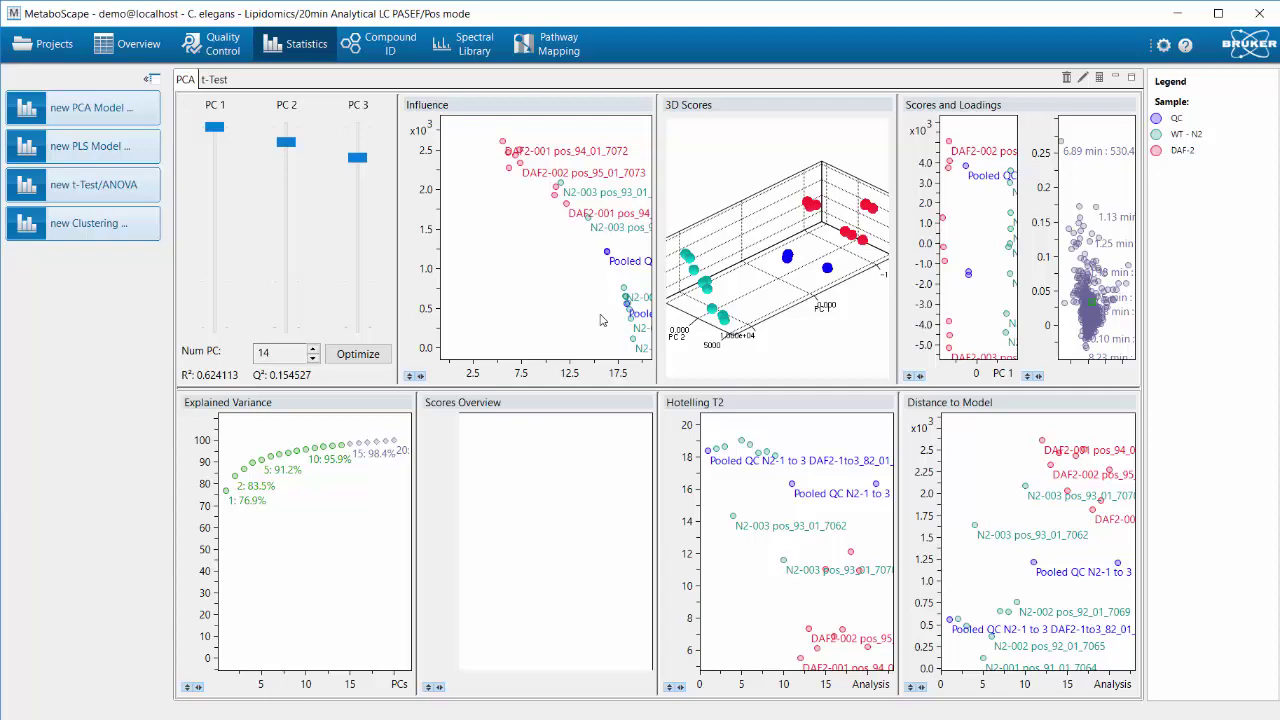
left_click(145, 60)
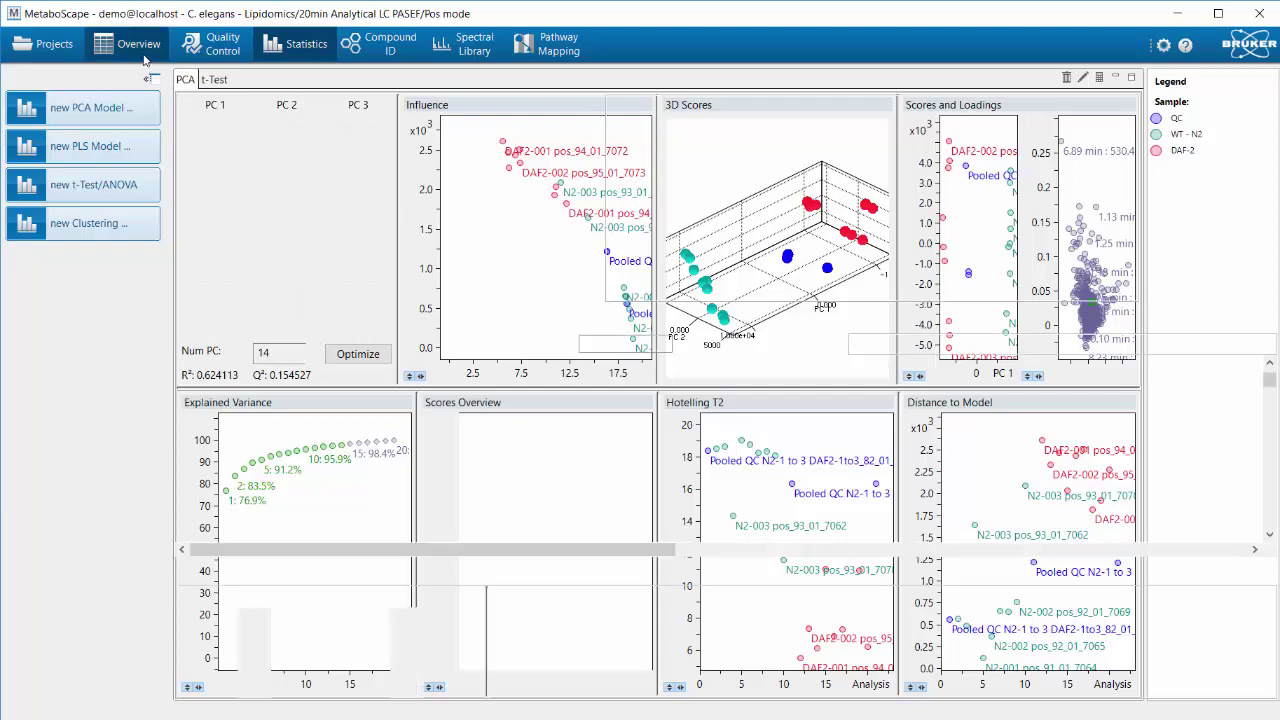
In the Project Navigator, create a new experiment named 'C. elegans 4D-Lipidomics'
left_click(58, 48)
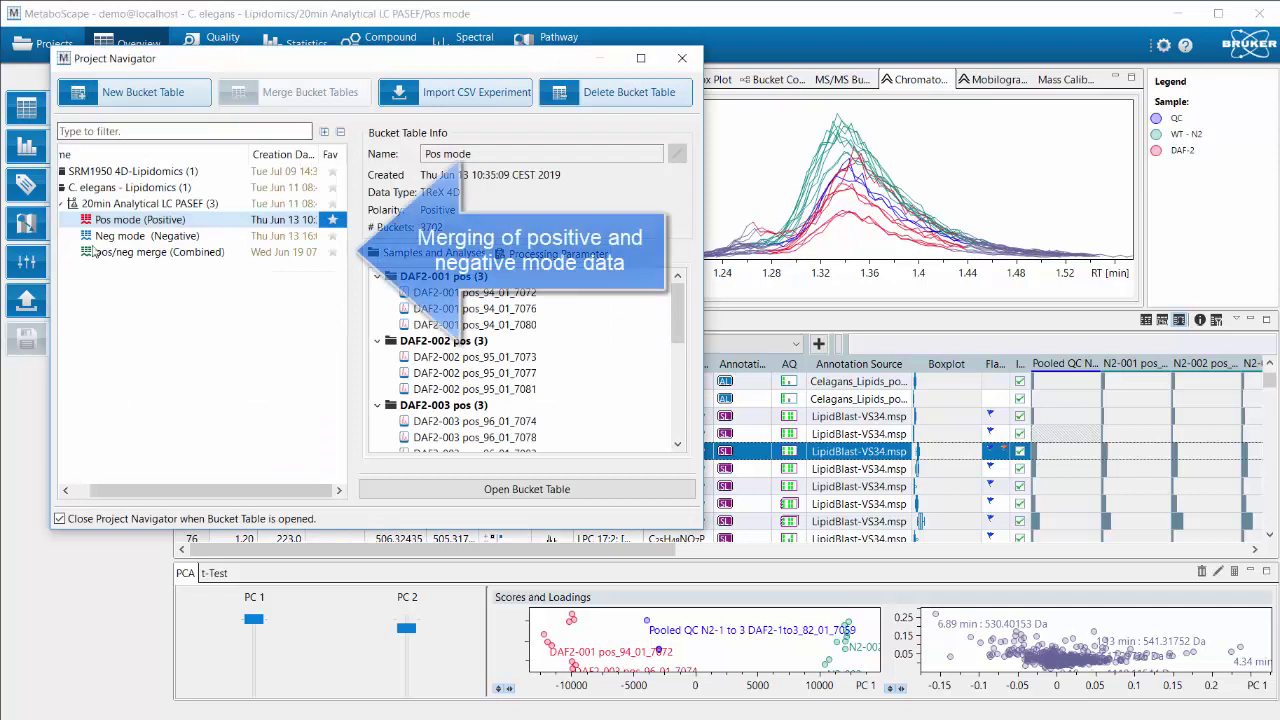
left_click_drag(125, 493, 107, 493)
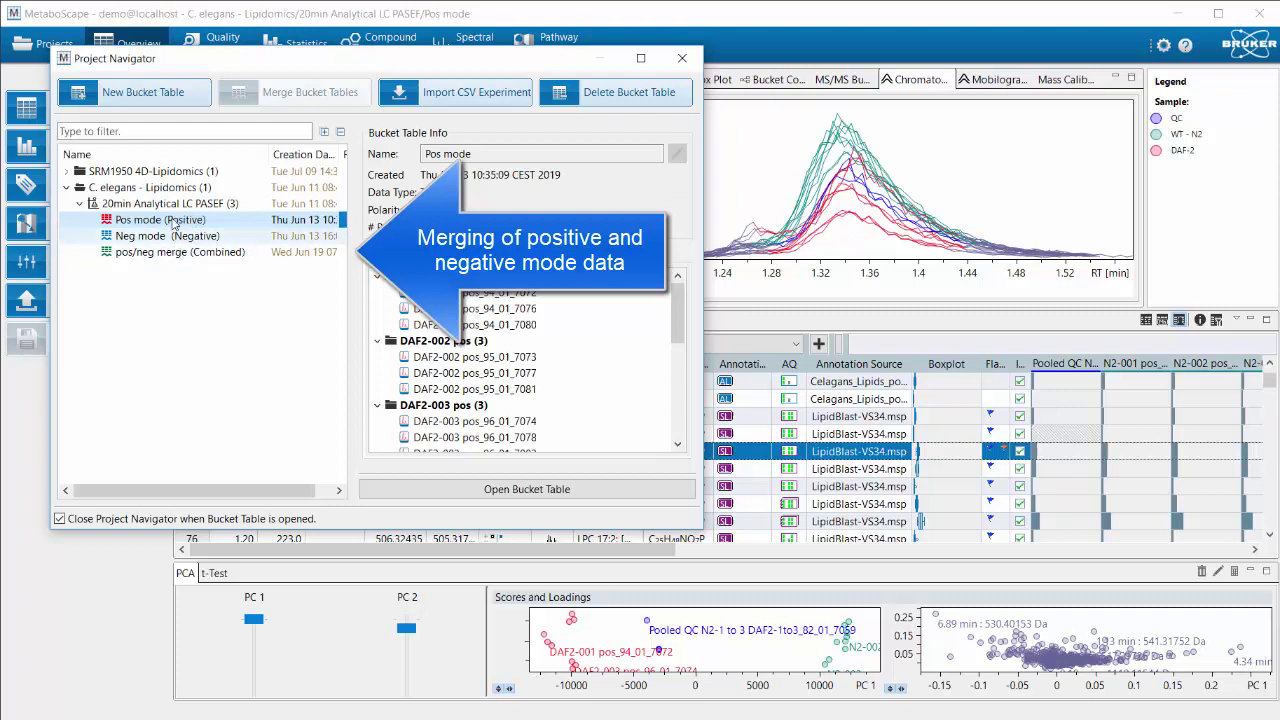
left_click(170, 204)
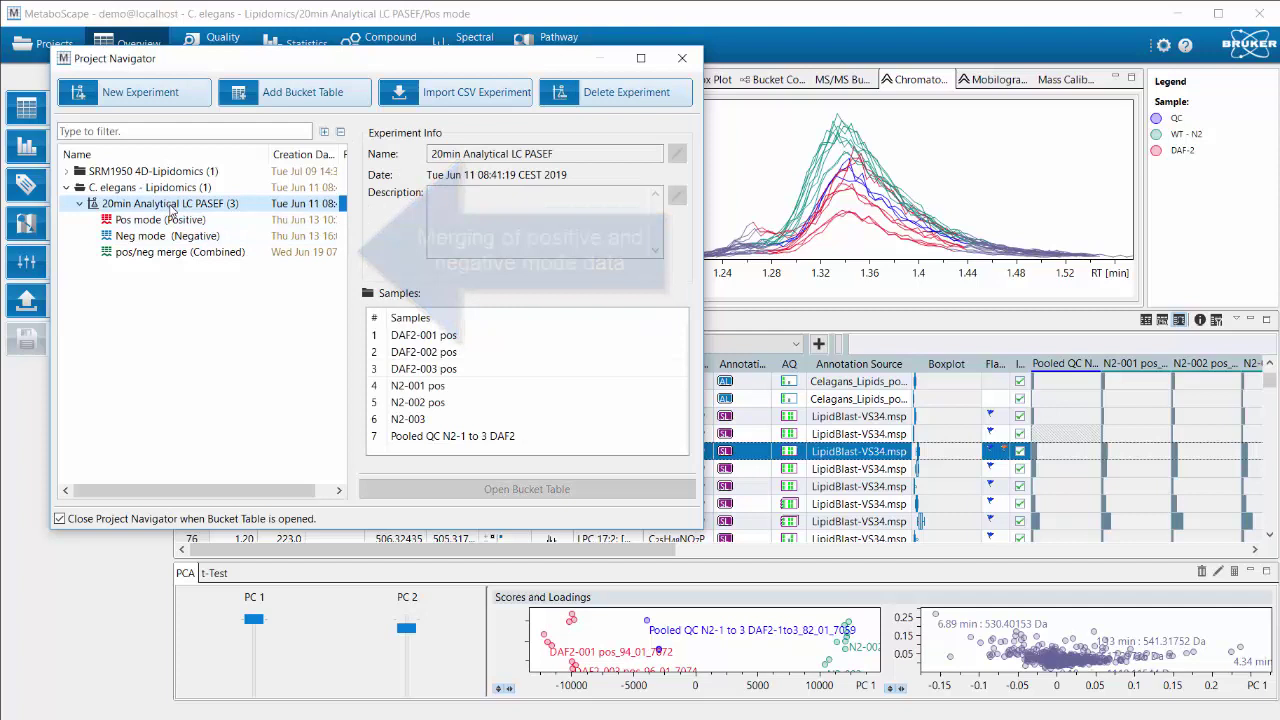
left_click(159, 101)
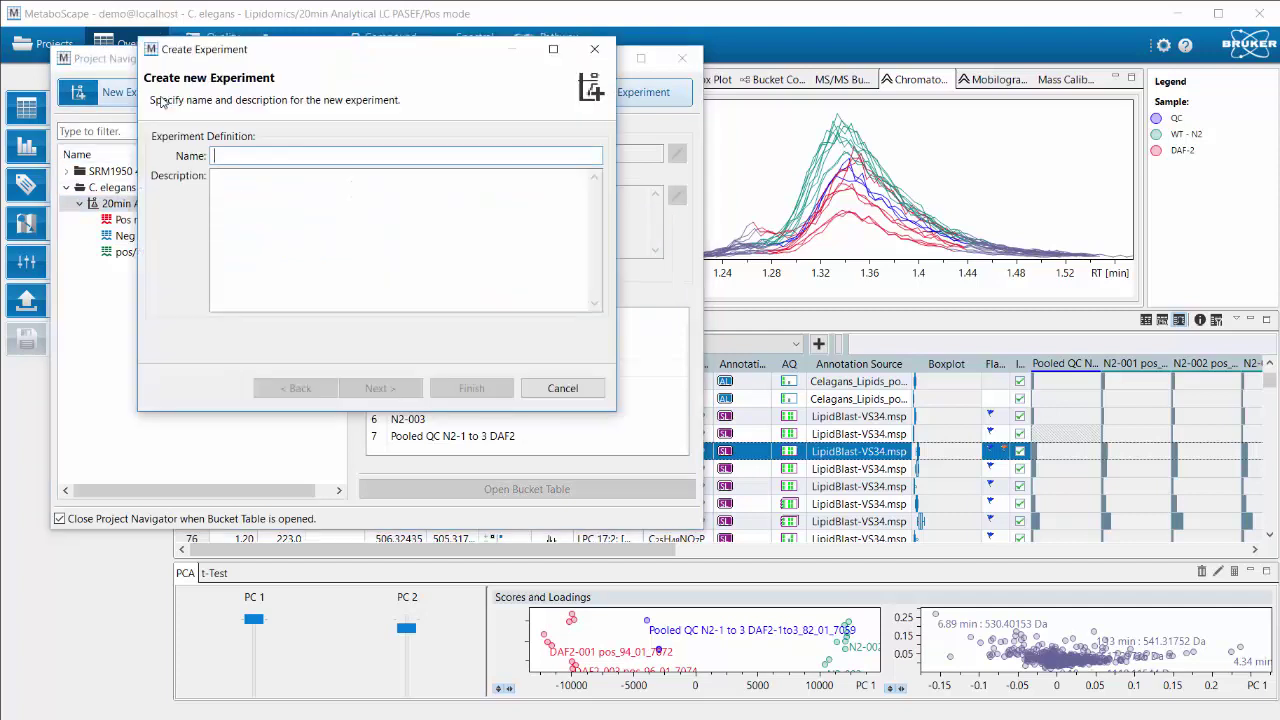
type("C. elegans 4D-Lipidomics")
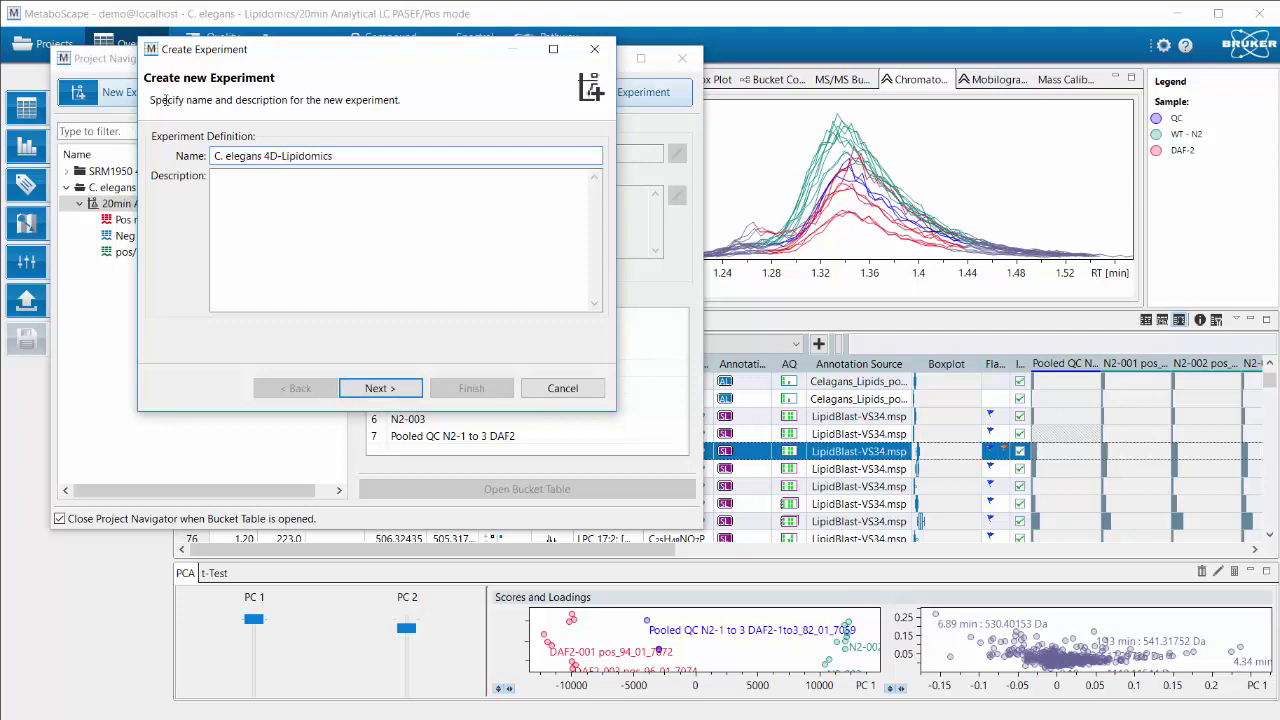
left_click(380, 392)
Name the bucket table 'ESI pos' and choose Positive polarity with the T-ReX 4D (LC-TIMS-QTOF) workflow
triple_click(268, 156)
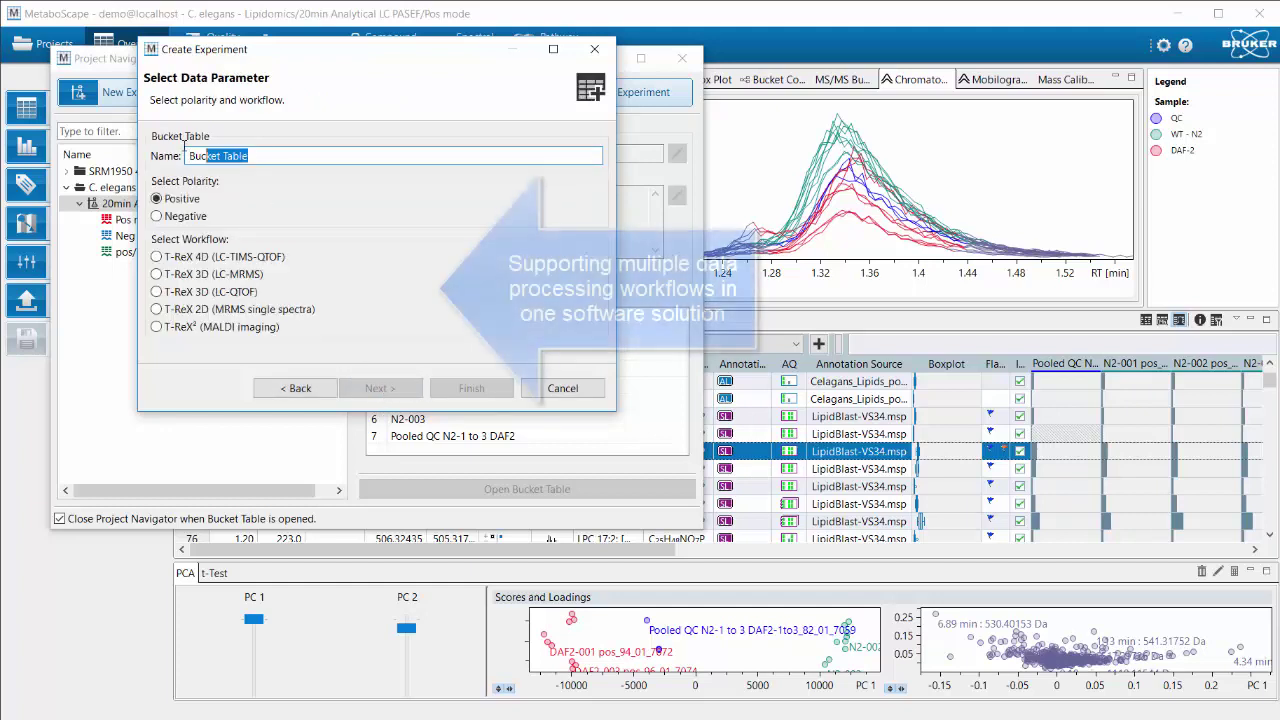
type("ESI pos")
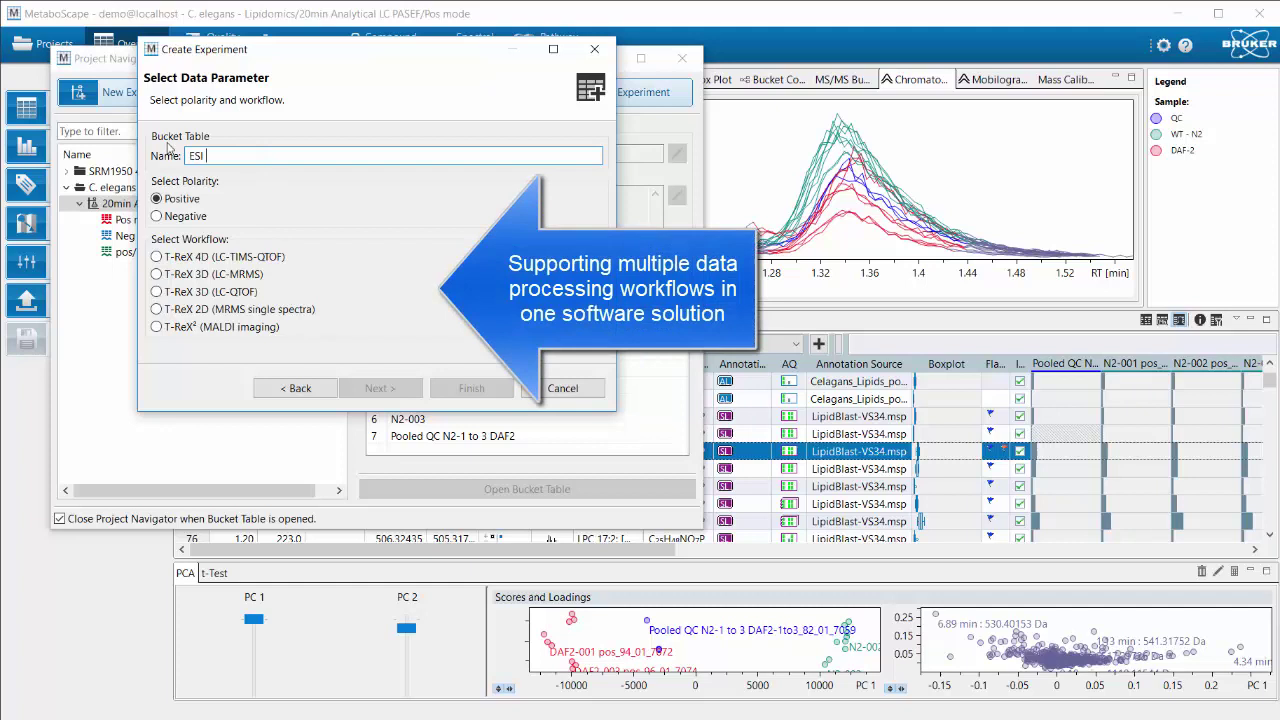
left_click(160, 260)
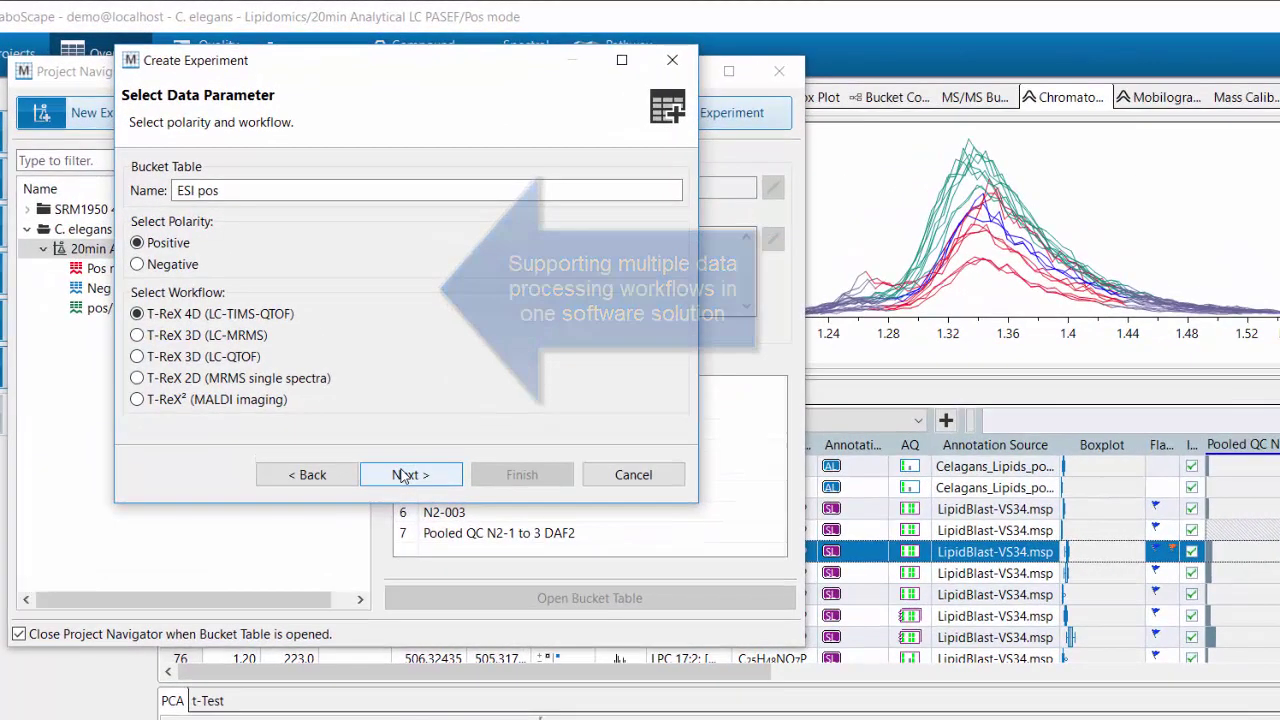
Load the analysis files from the pos data folder and group the nine DAF2 files as sample DAF-2
left_click(379, 388)
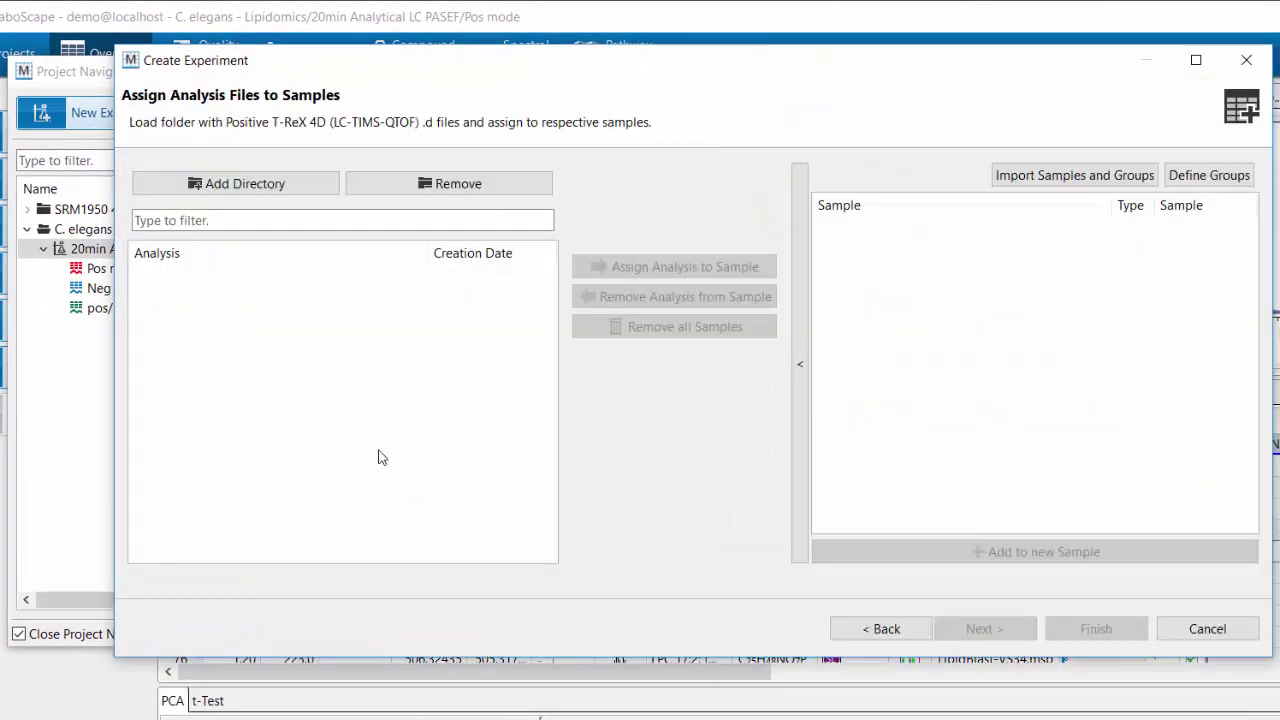
left_click(284, 188)
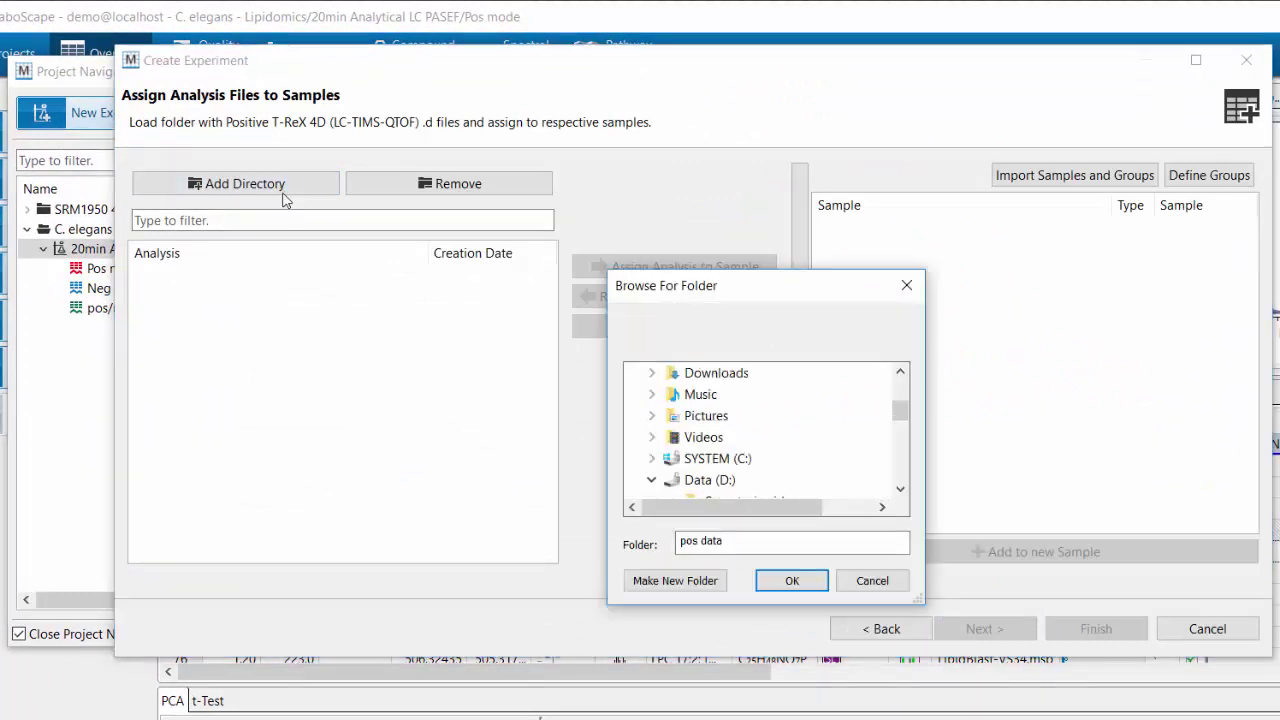
left_click(811, 585)
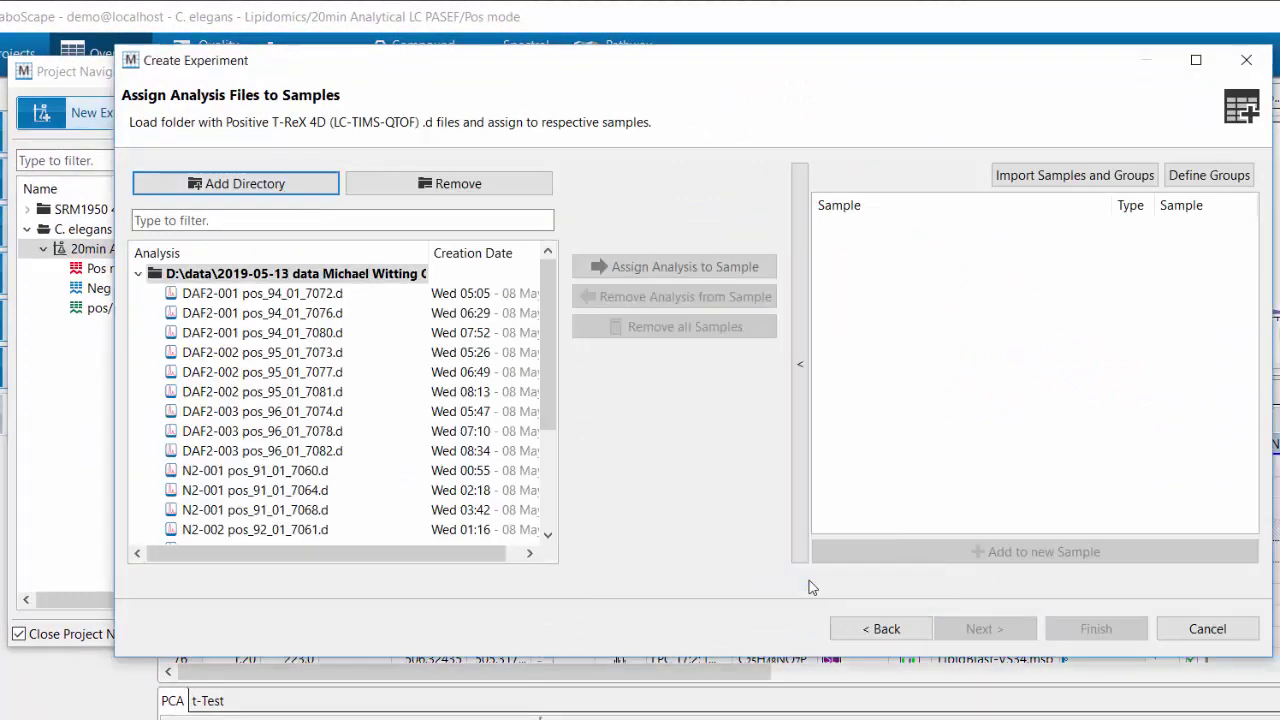
left_click(283, 296)
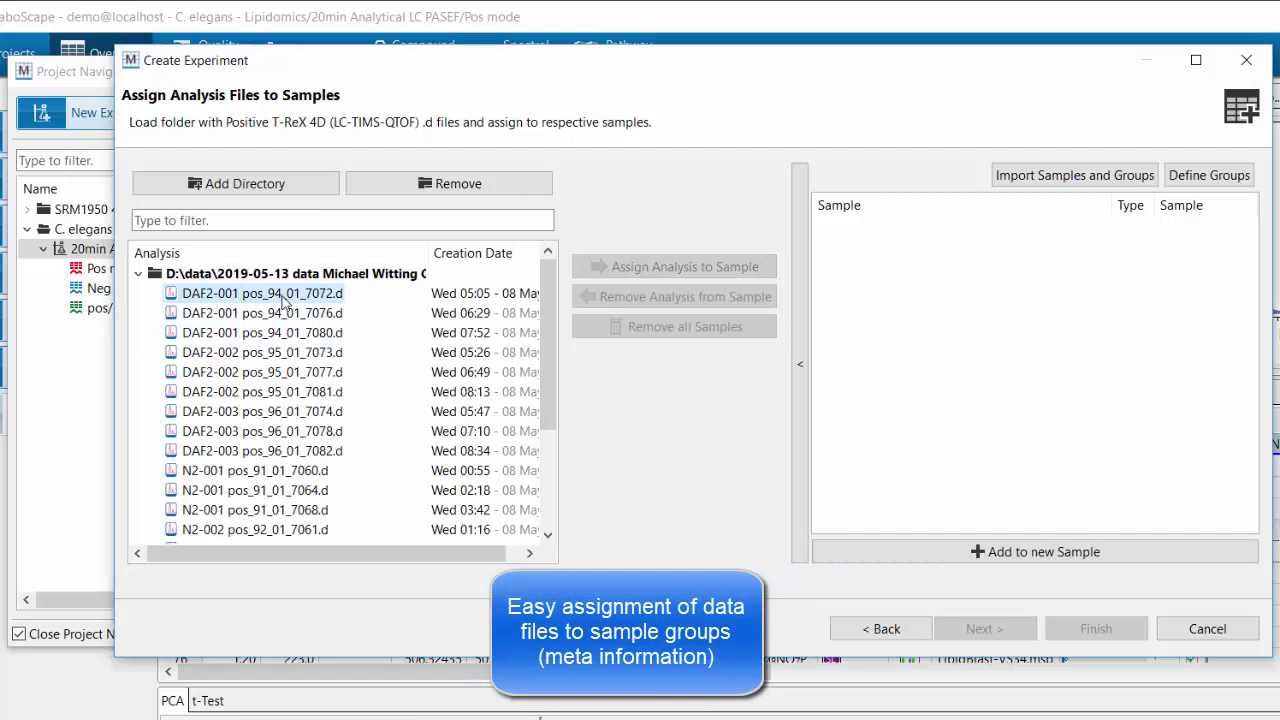
left_click(258, 450, "shift")
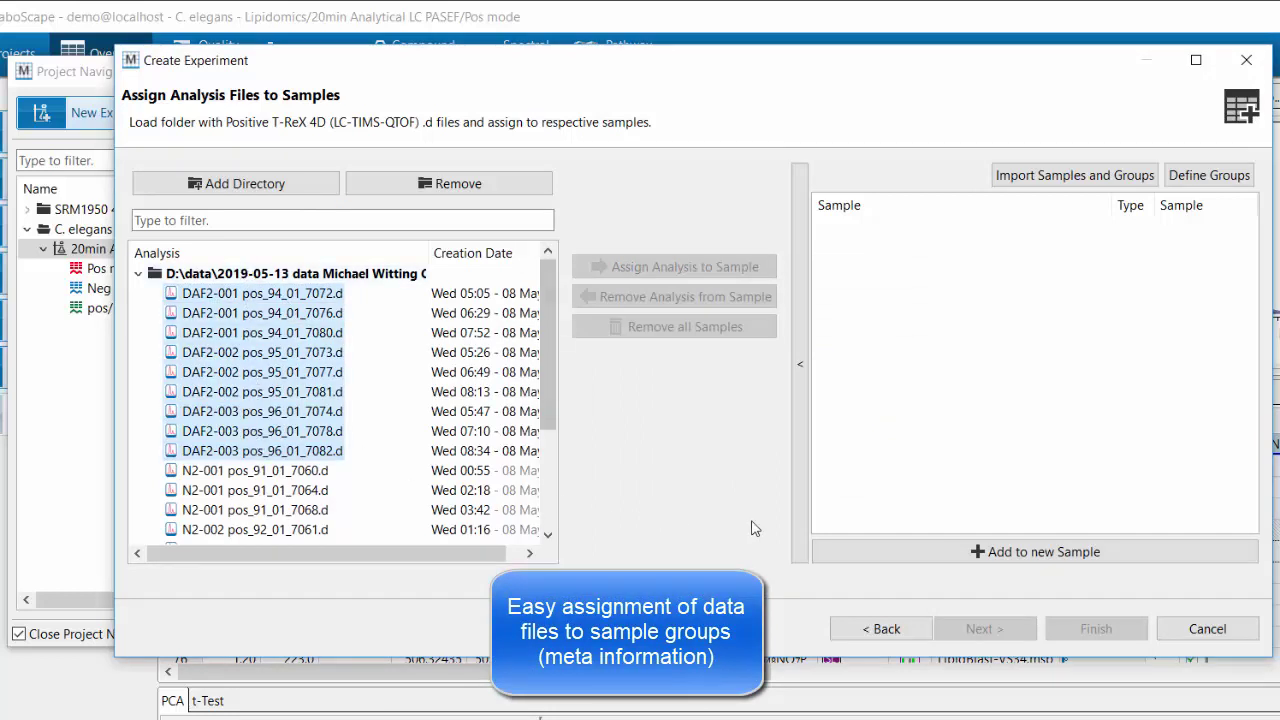
left_click(833, 547)
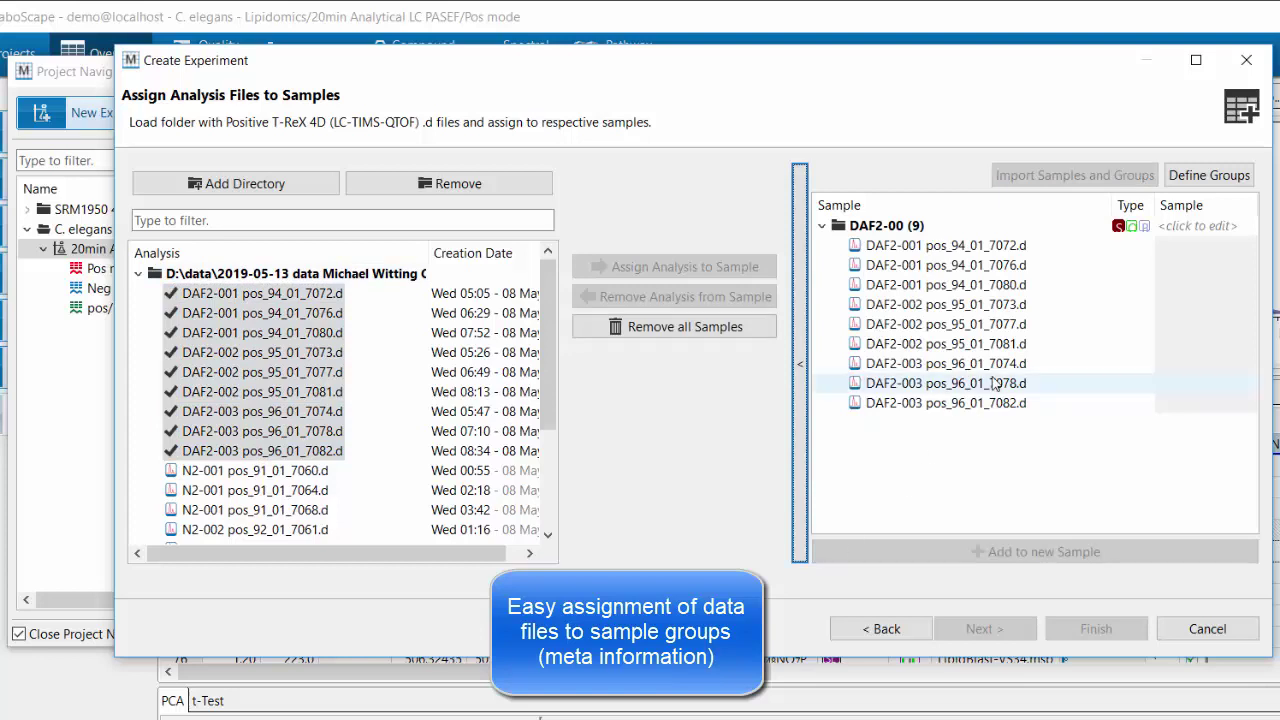
left_click(1248, 228)
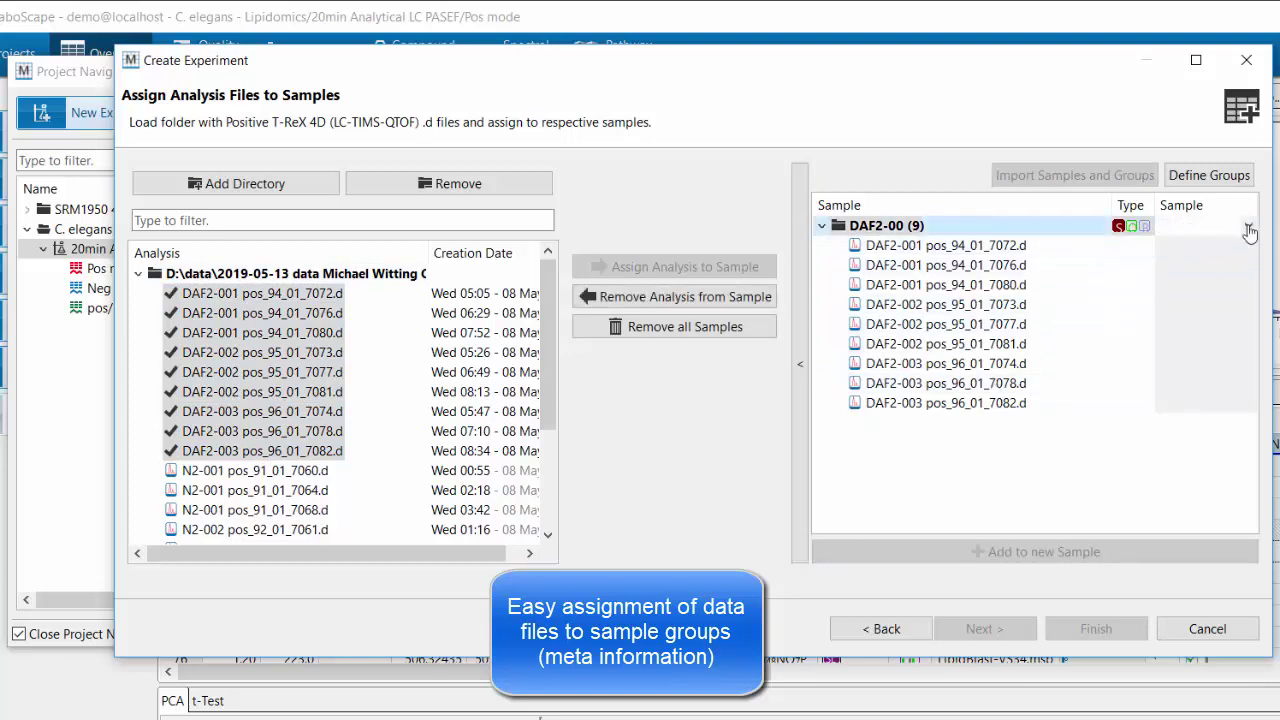
left_click(1248, 228)
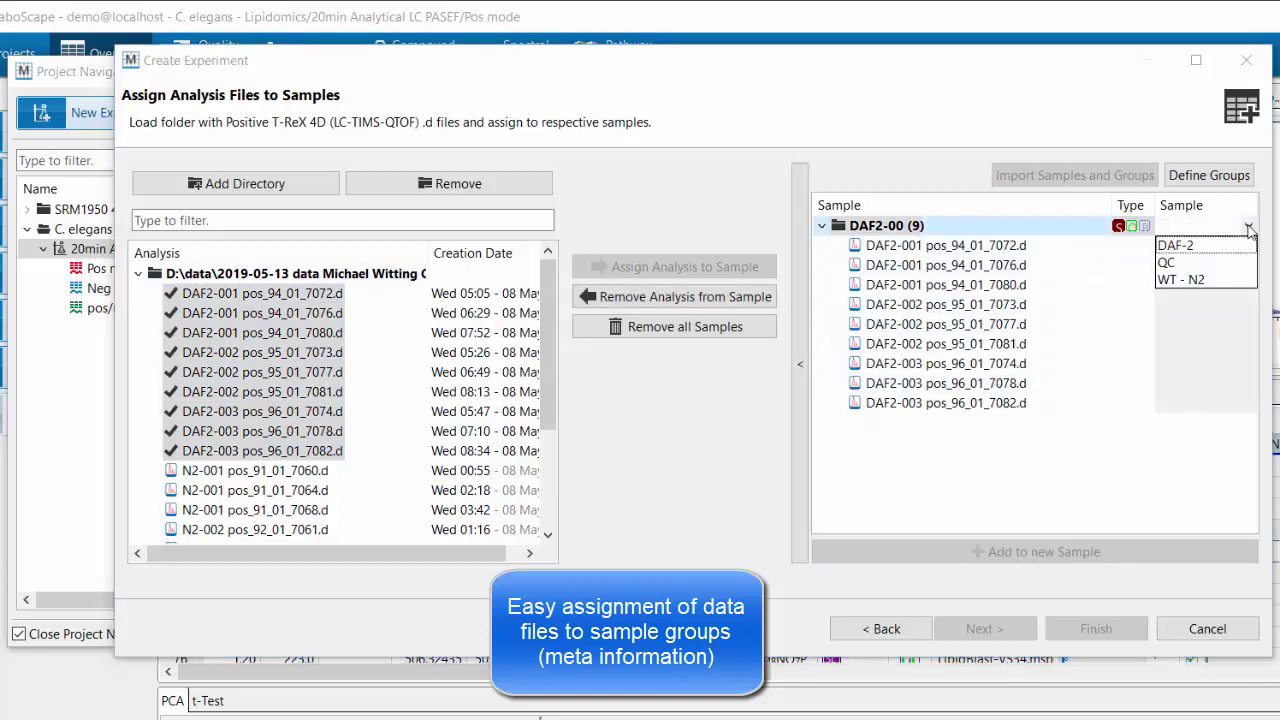
left_click(1177, 250)
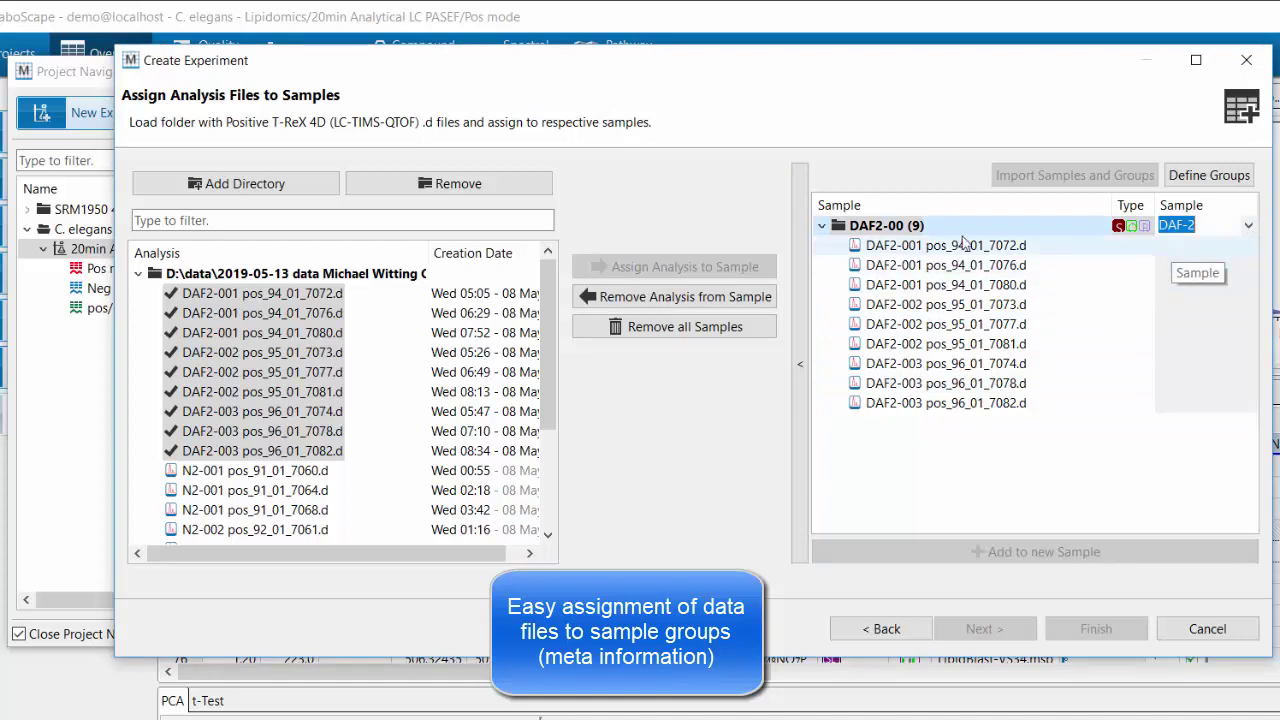
Group the nine N2 analysis files into a new sample labelled WT - N2
left_click_drag(545, 380, 540, 485)
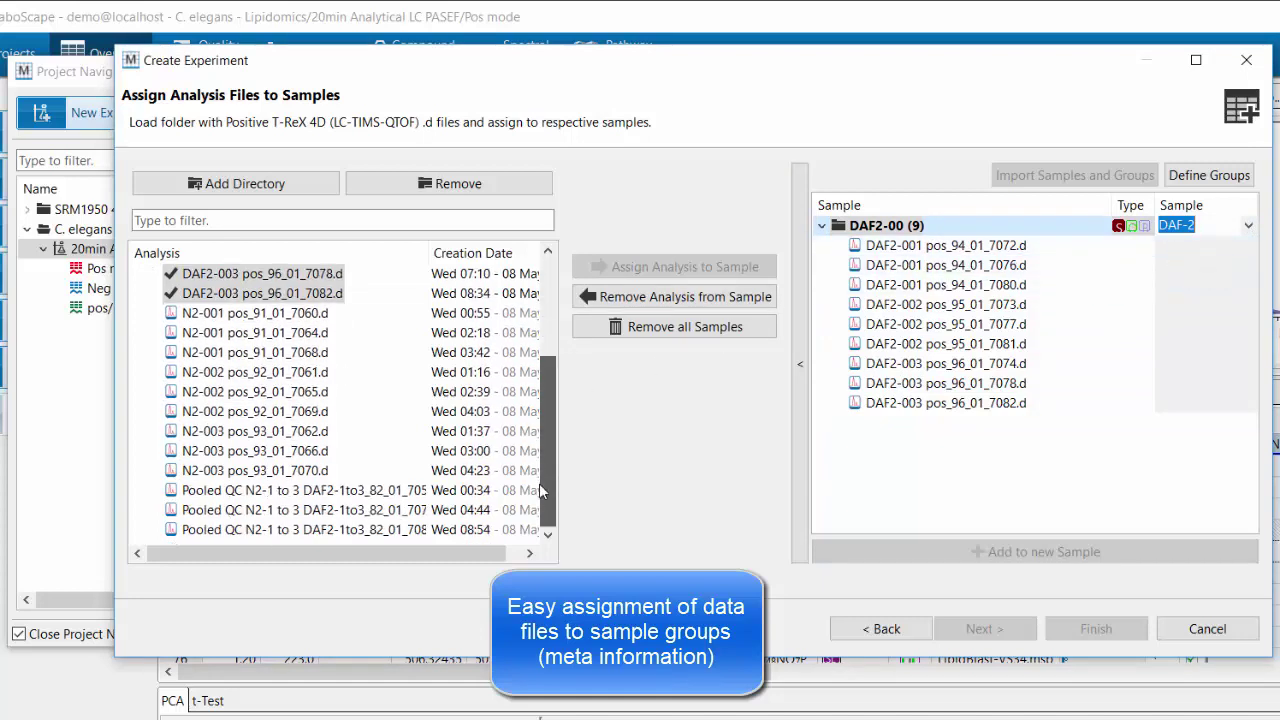
left_click(317, 318)
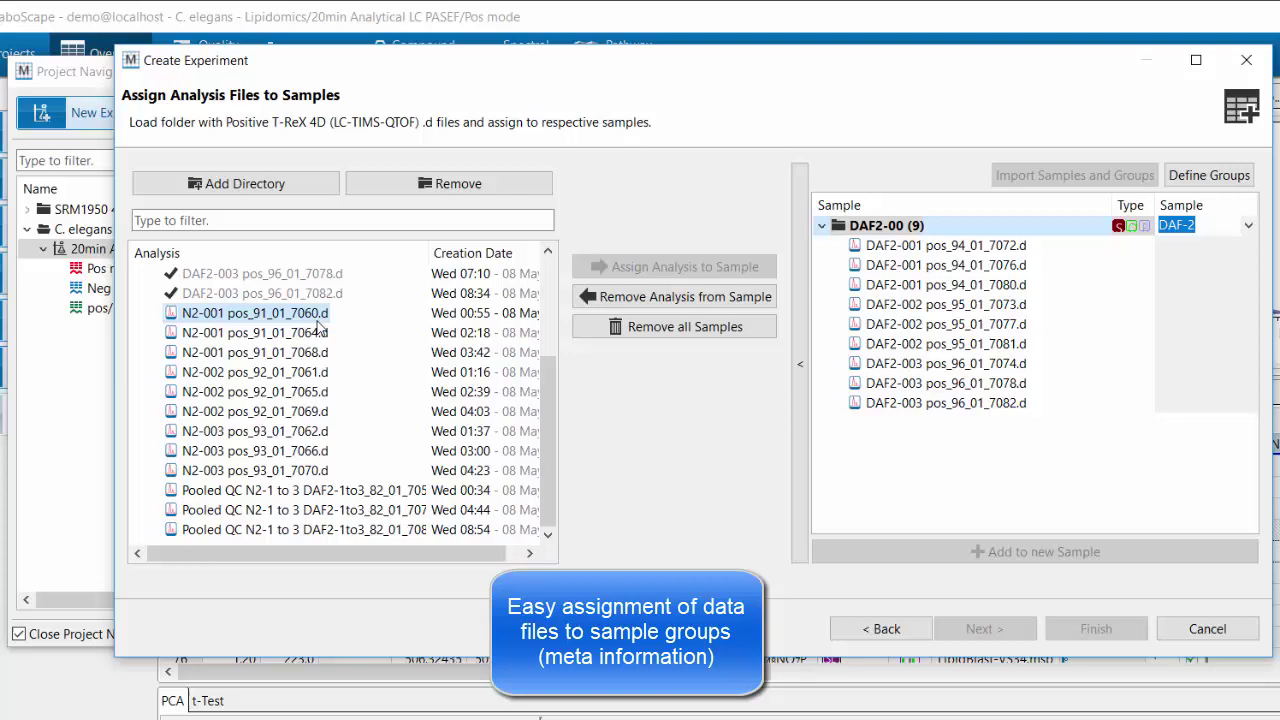
left_click(288, 470, "shift")
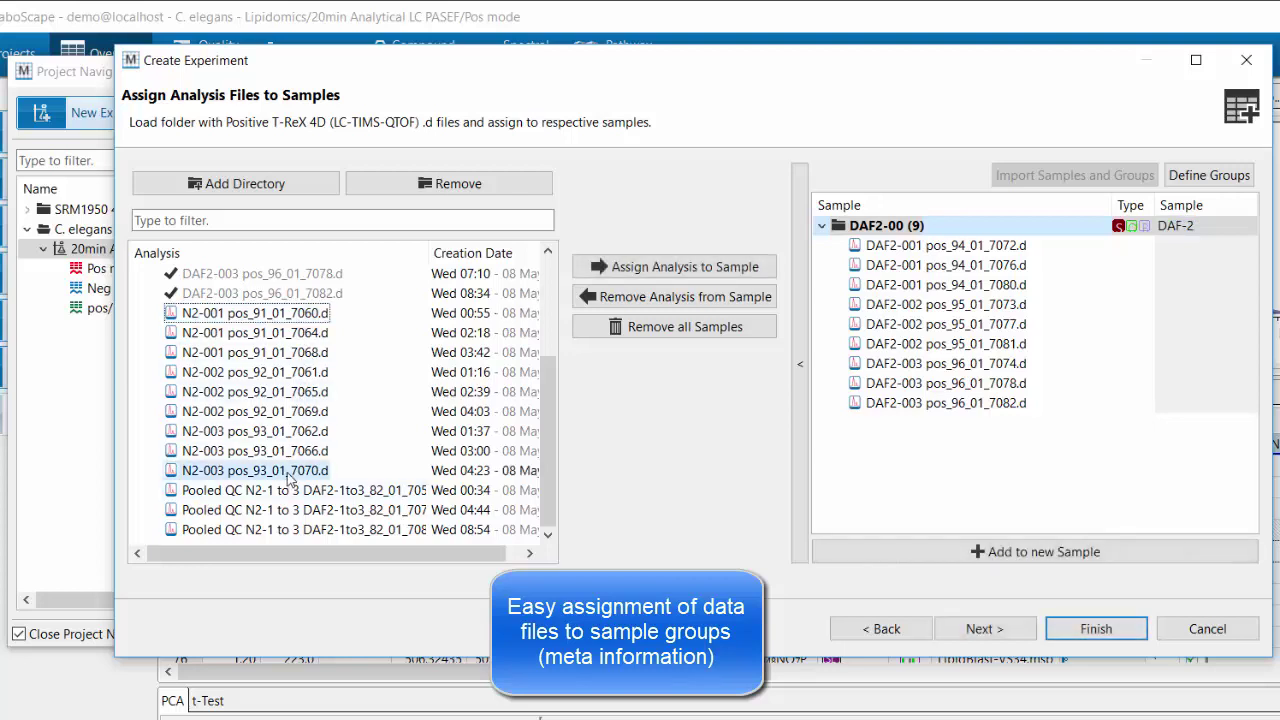
left_click(920, 552)
left_click(1230, 424)
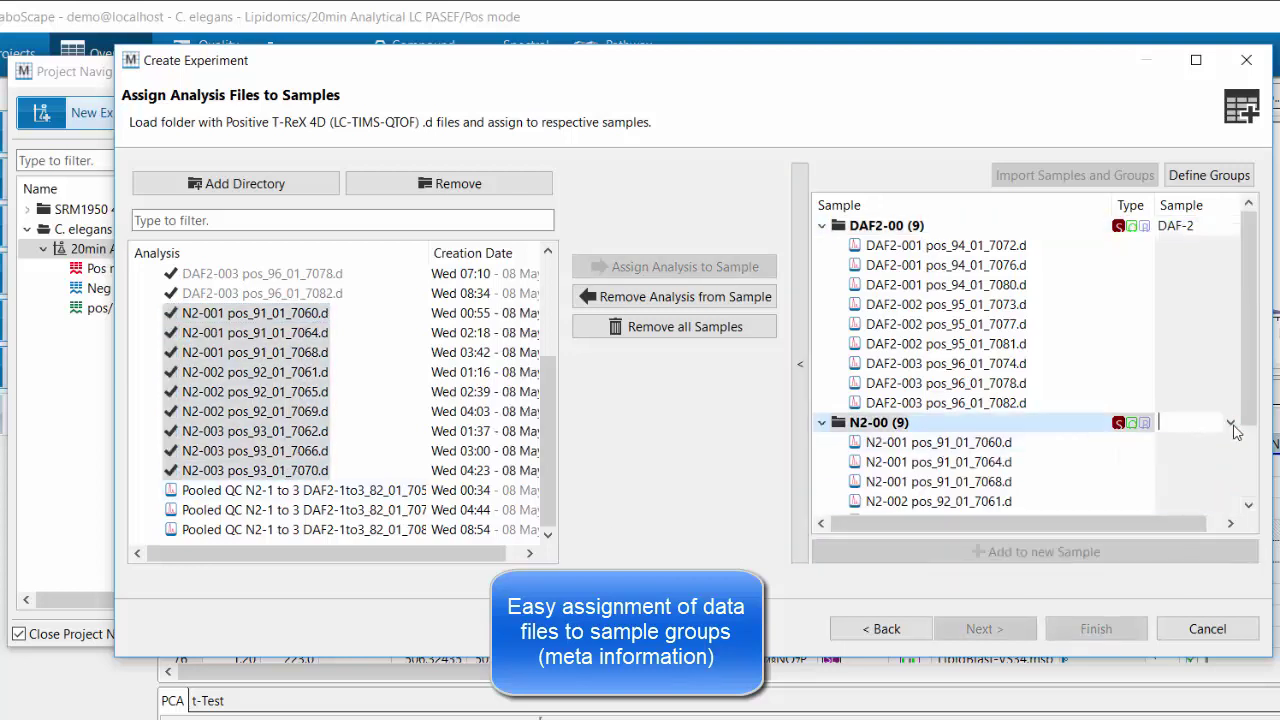
left_click(1231, 424)
left_click(1200, 482)
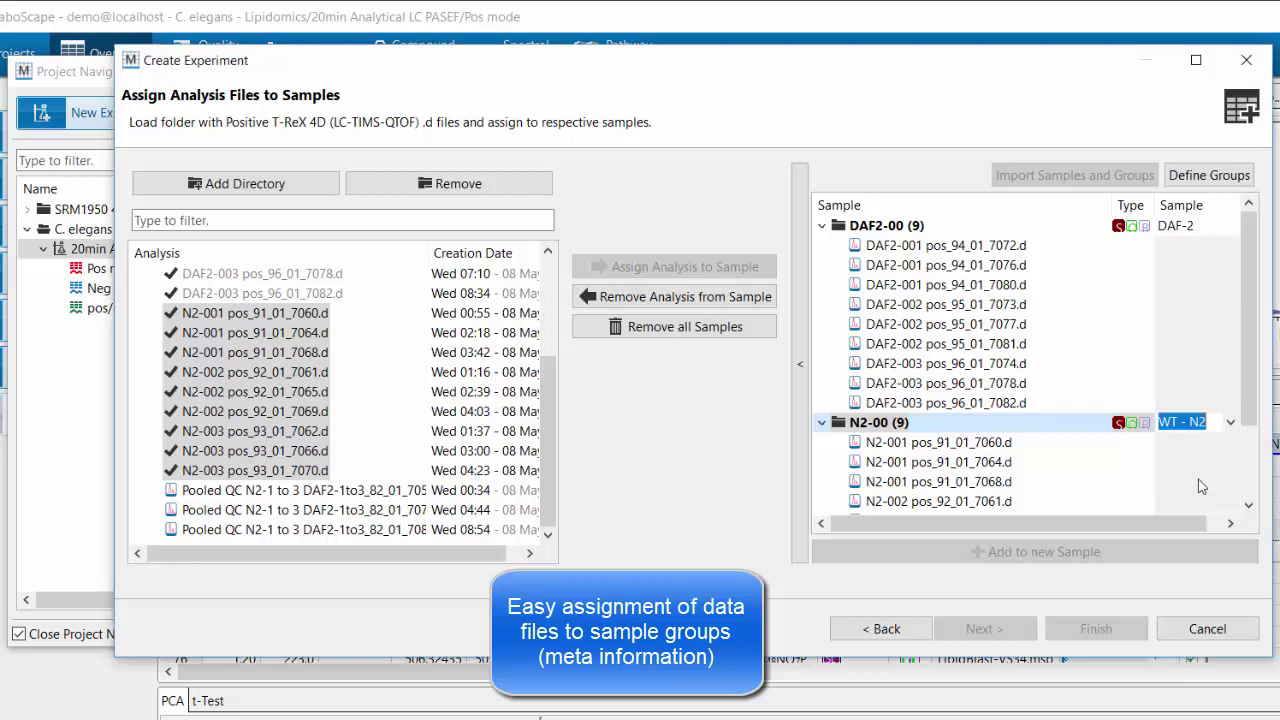
Group the three Pooled QC files as sample QC with type Quality Control
left_click(350, 491)
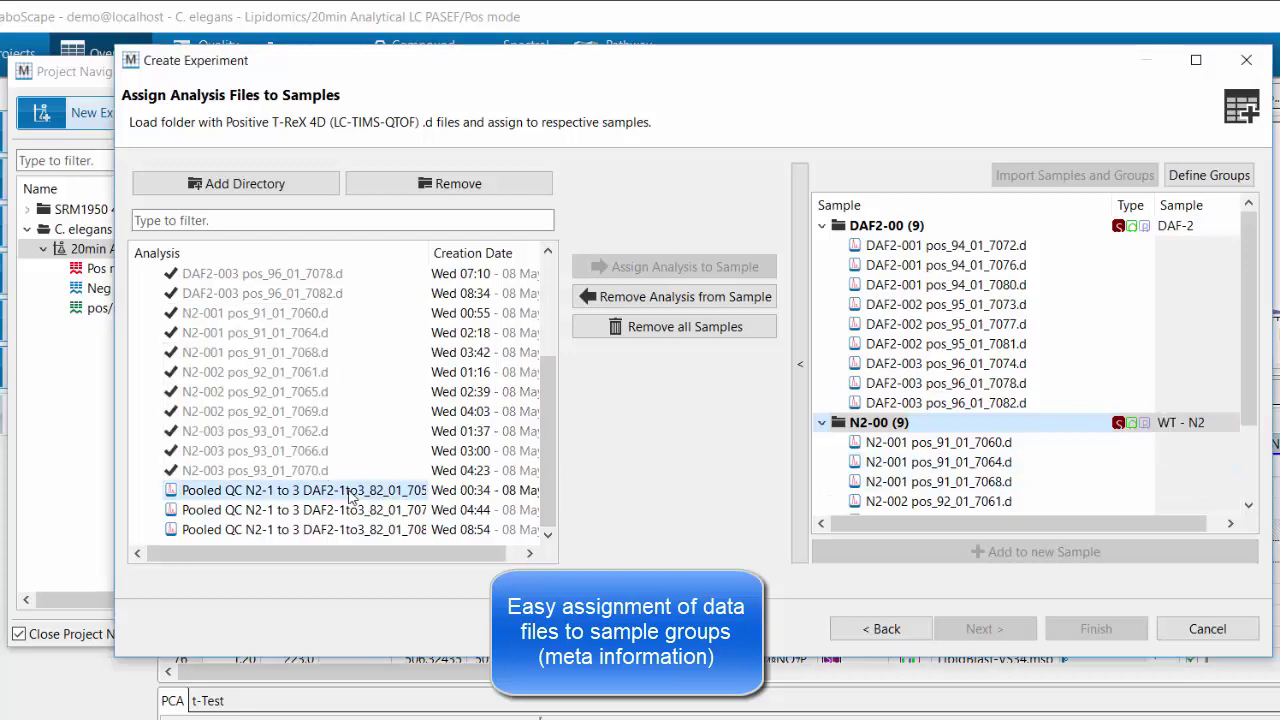
left_click_drag(350, 493, 358, 529)
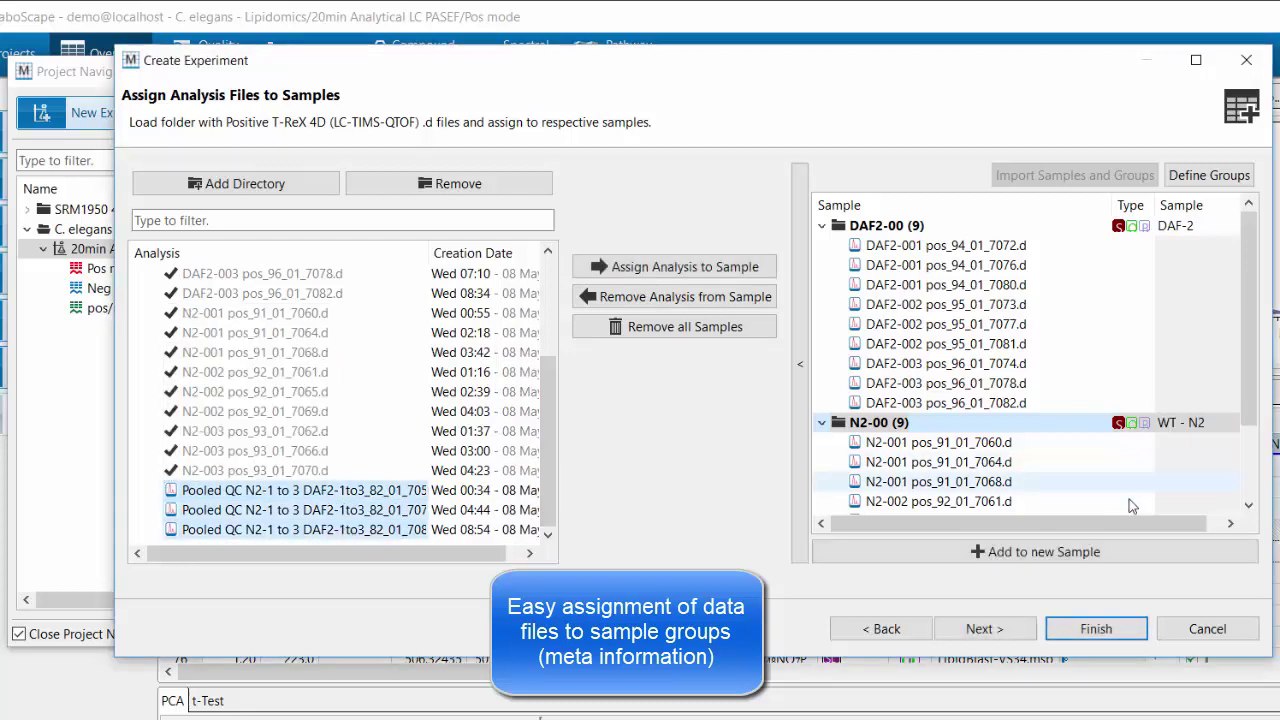
left_click(1040, 552)
scroll(1250, 506, "down", 3)
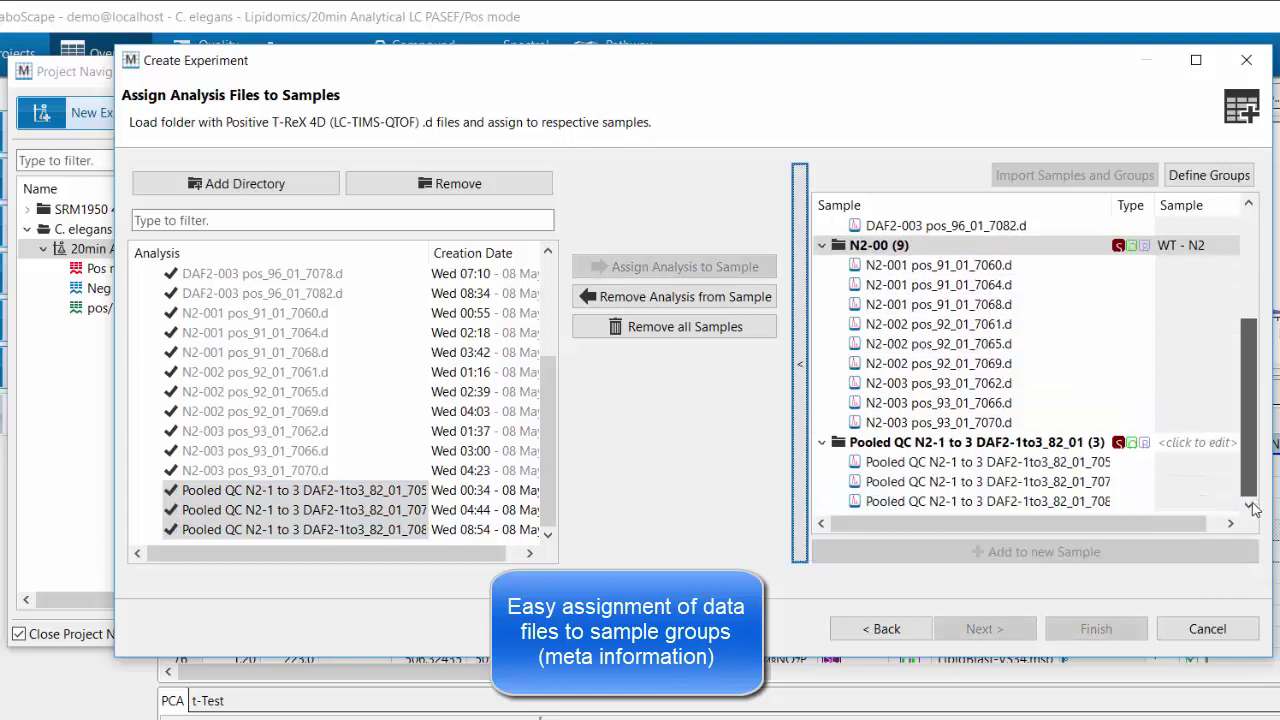
left_click(1228, 443)
left_click(1230, 442)
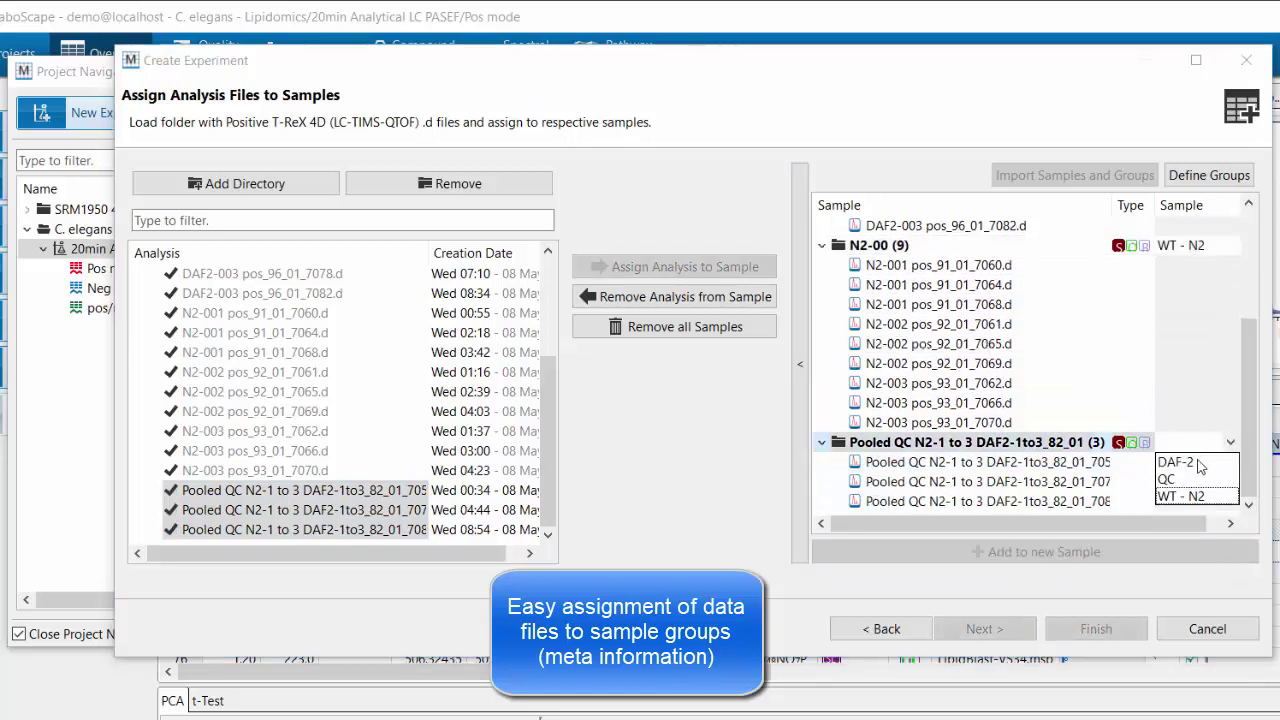
left_click(1185, 480)
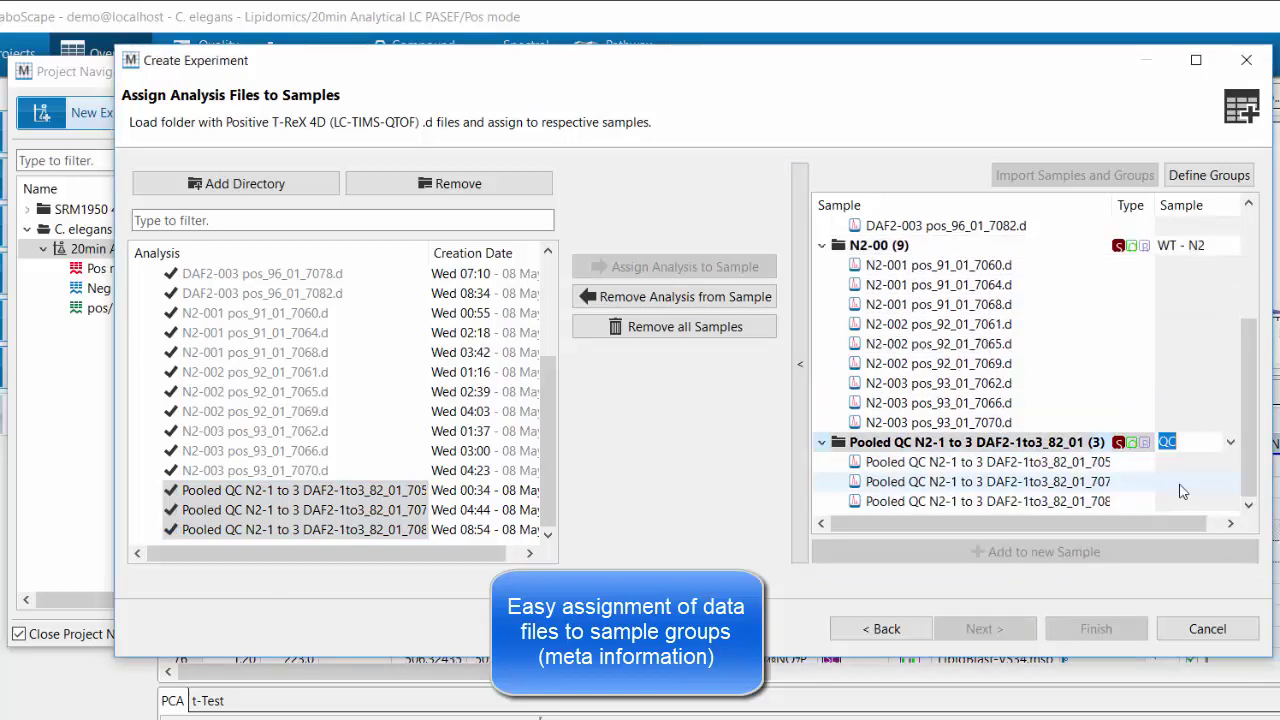
left_click(1131, 444)
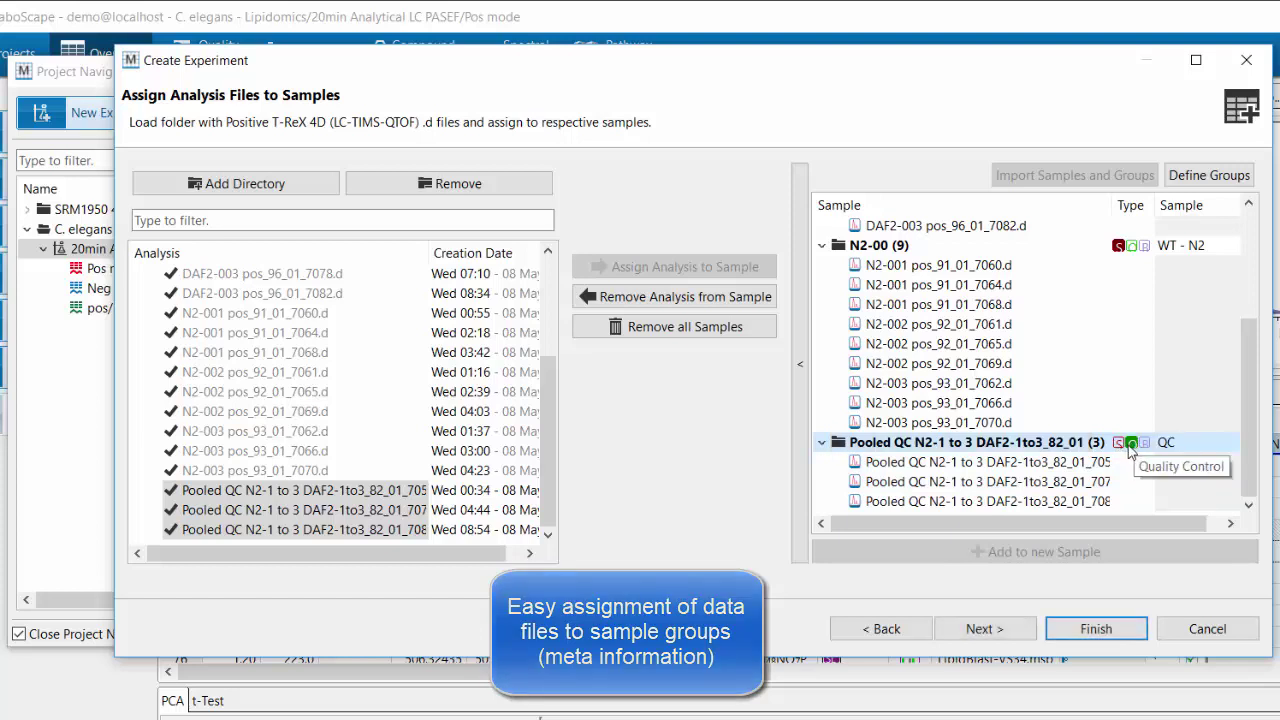
left_click(983, 633)
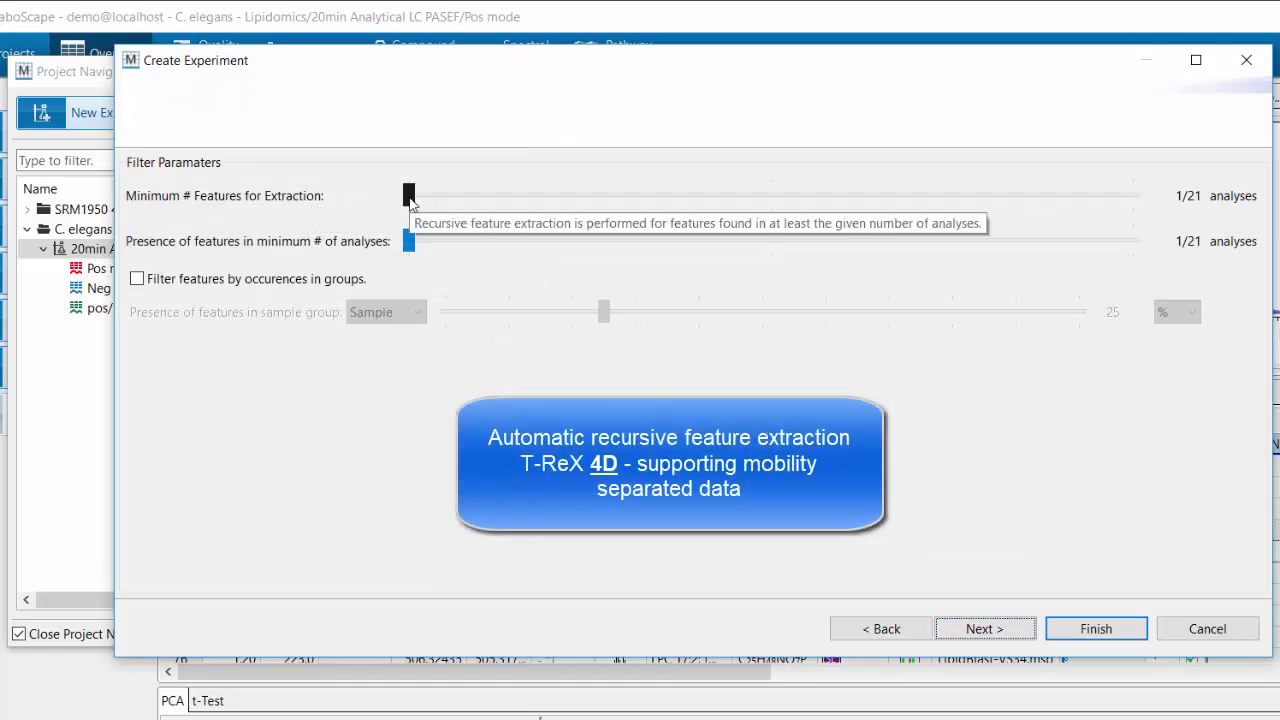
Set the feature extraction minimum to 9/21 analyses and the feature presence minimum to 12/21
left_click_drag(409, 198, 702, 197)
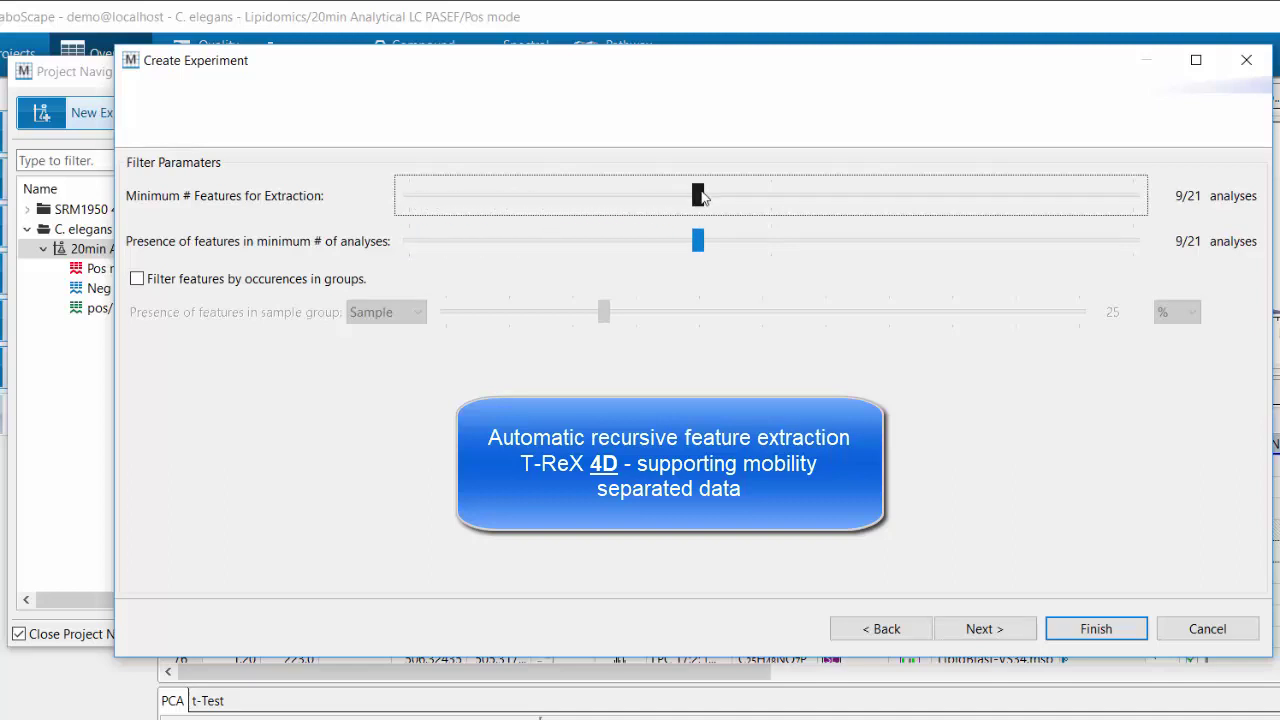
left_click(697, 244)
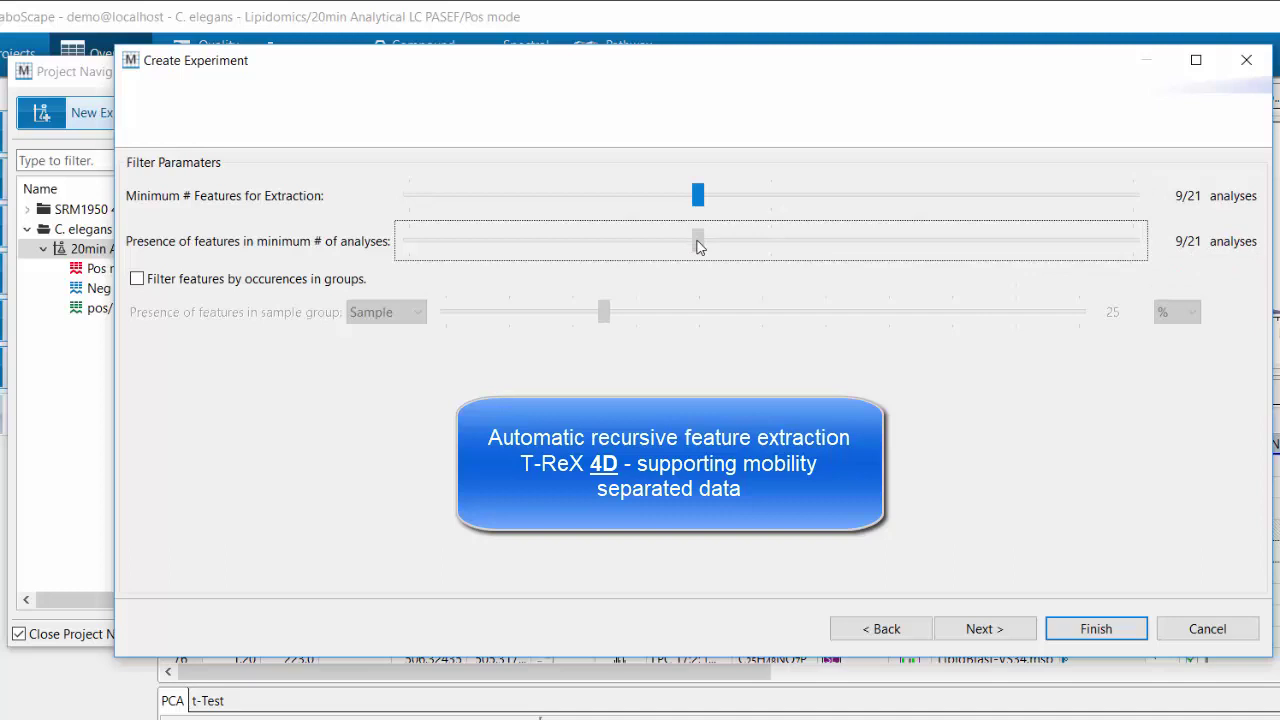
left_click_drag(697, 246, 790, 238)
Use T-ReX Default Lipidomics Positive Ions for ion deconvolution, disable Mobility Calibration, and finish the setup
left_click(985, 629)
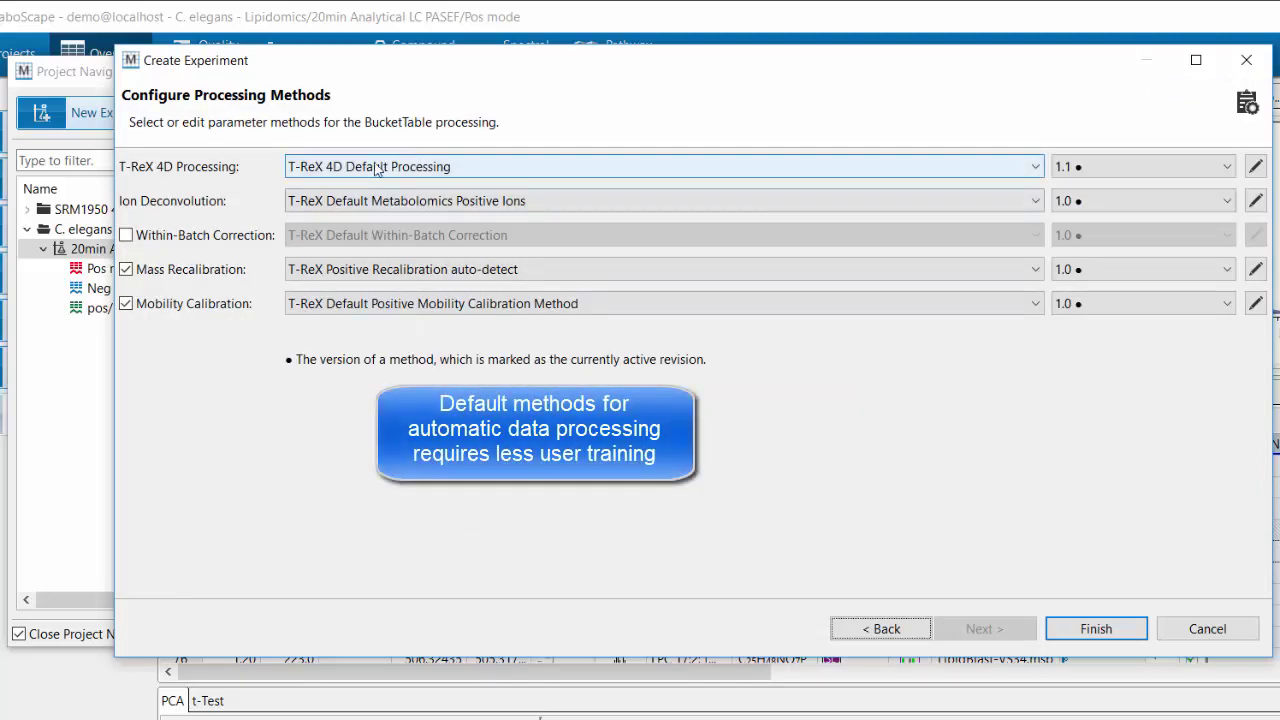
left_click(370, 202)
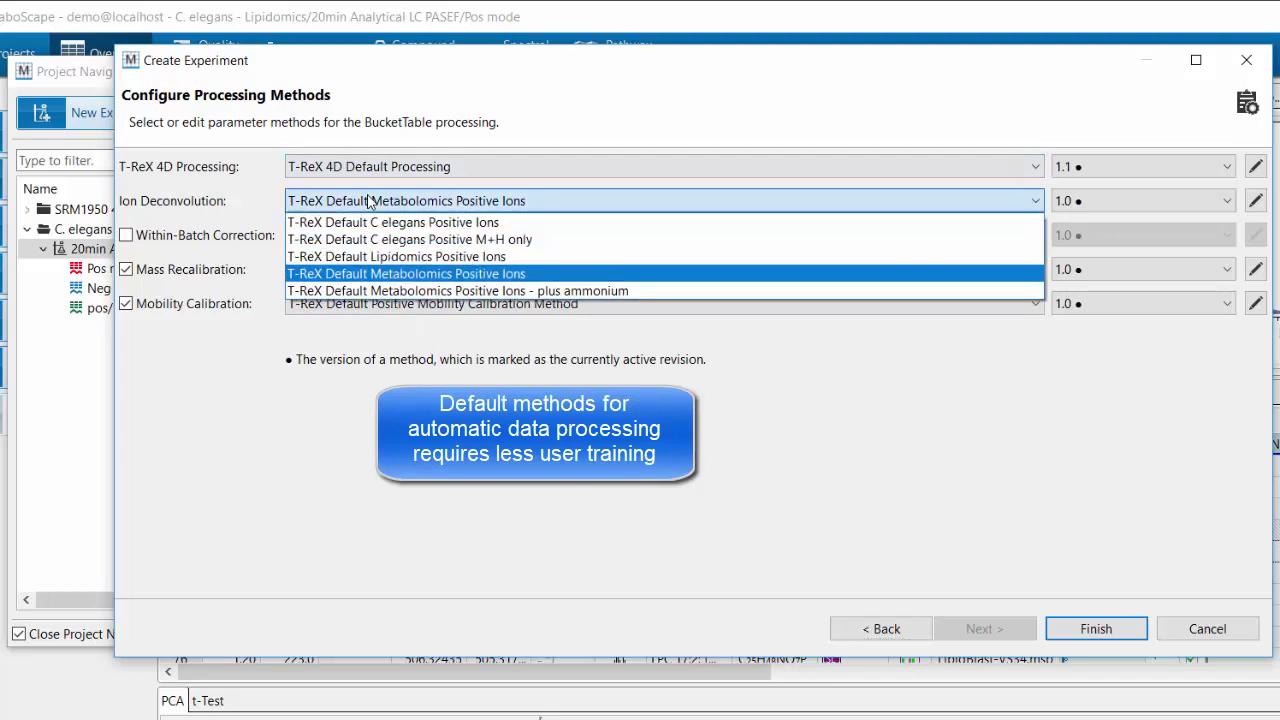
left_click(403, 257)
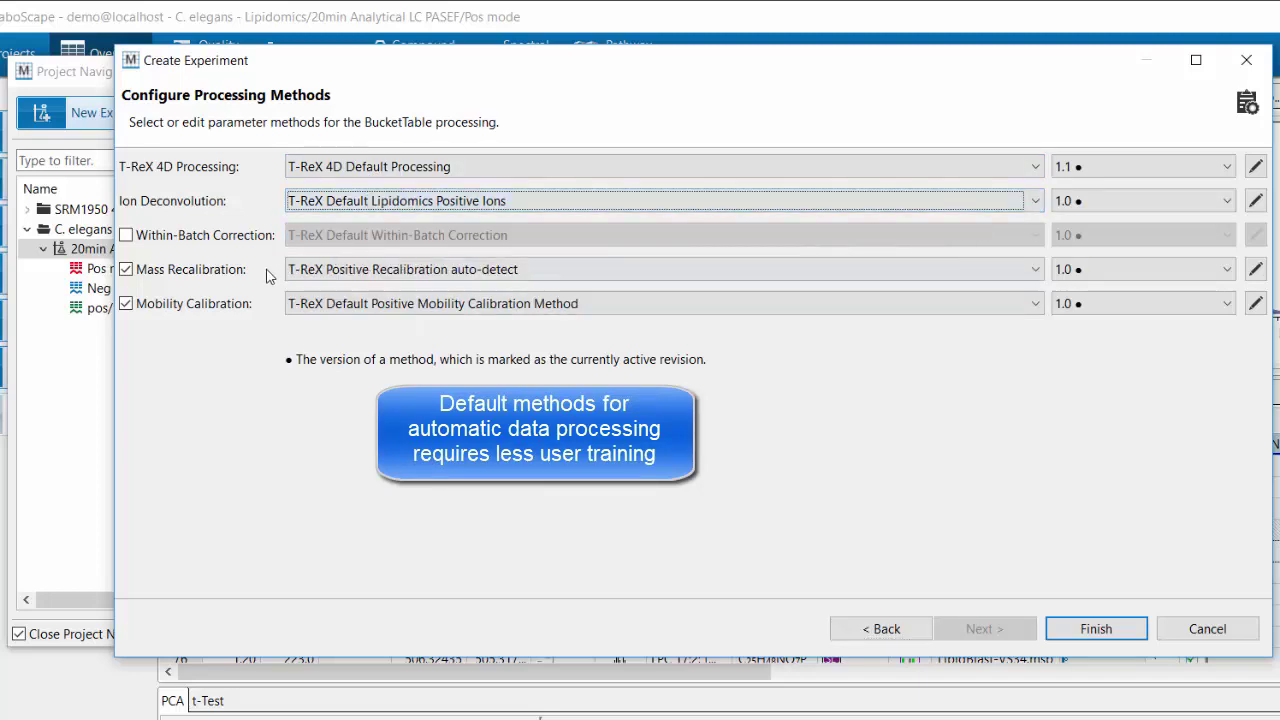
left_click(127, 305)
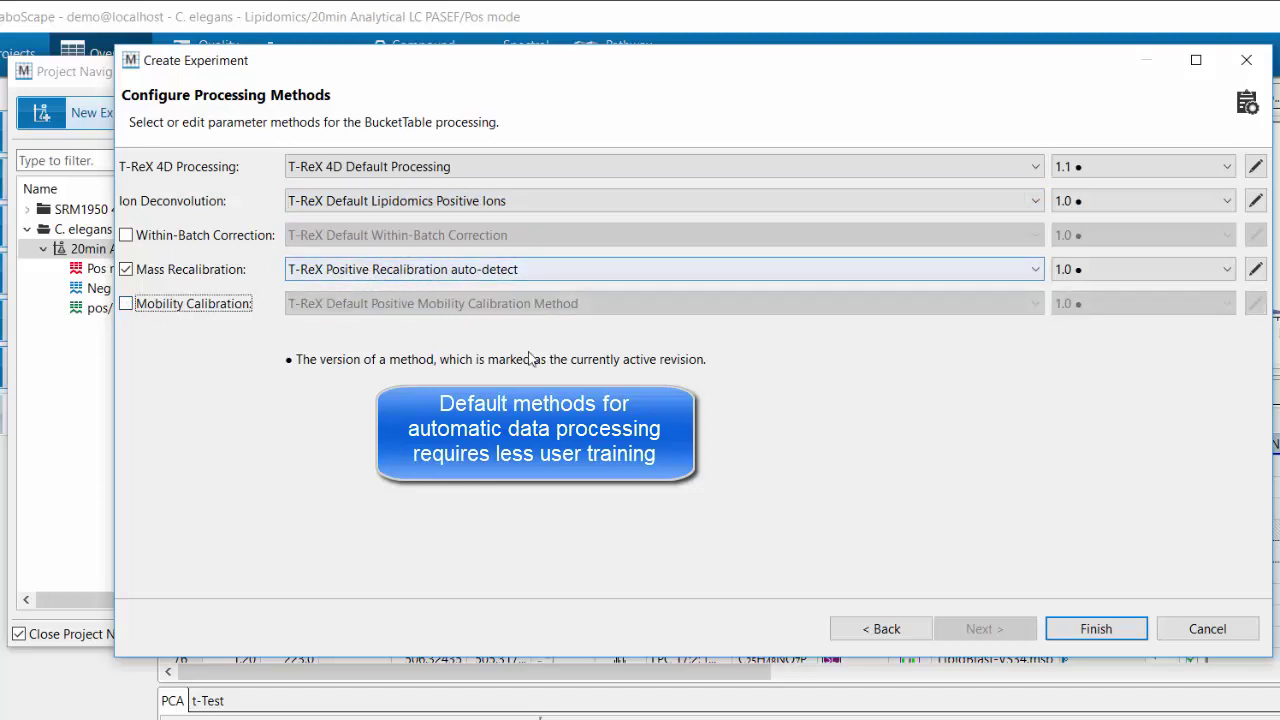
left_click(1112, 628)
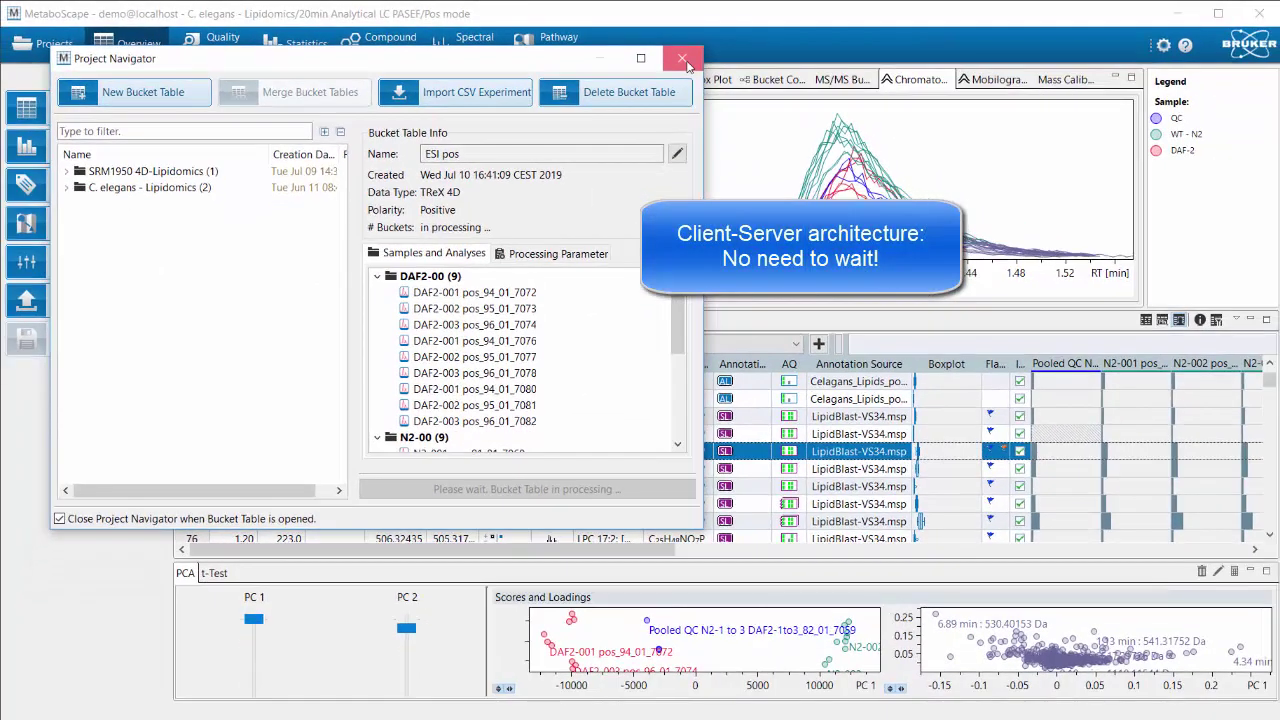
Close the Project Navigator and show the Sample Tree with DAF2 groups and their analysis files
left_click(779, 71)
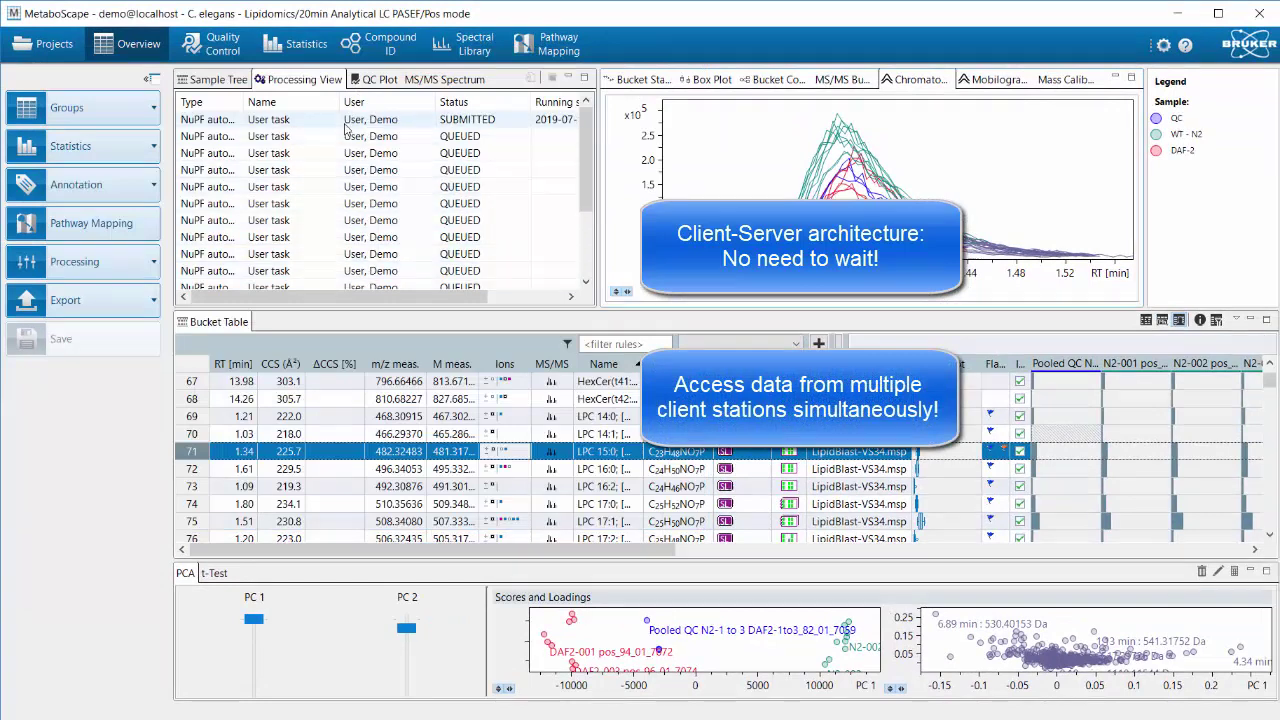
left_click(215, 84)
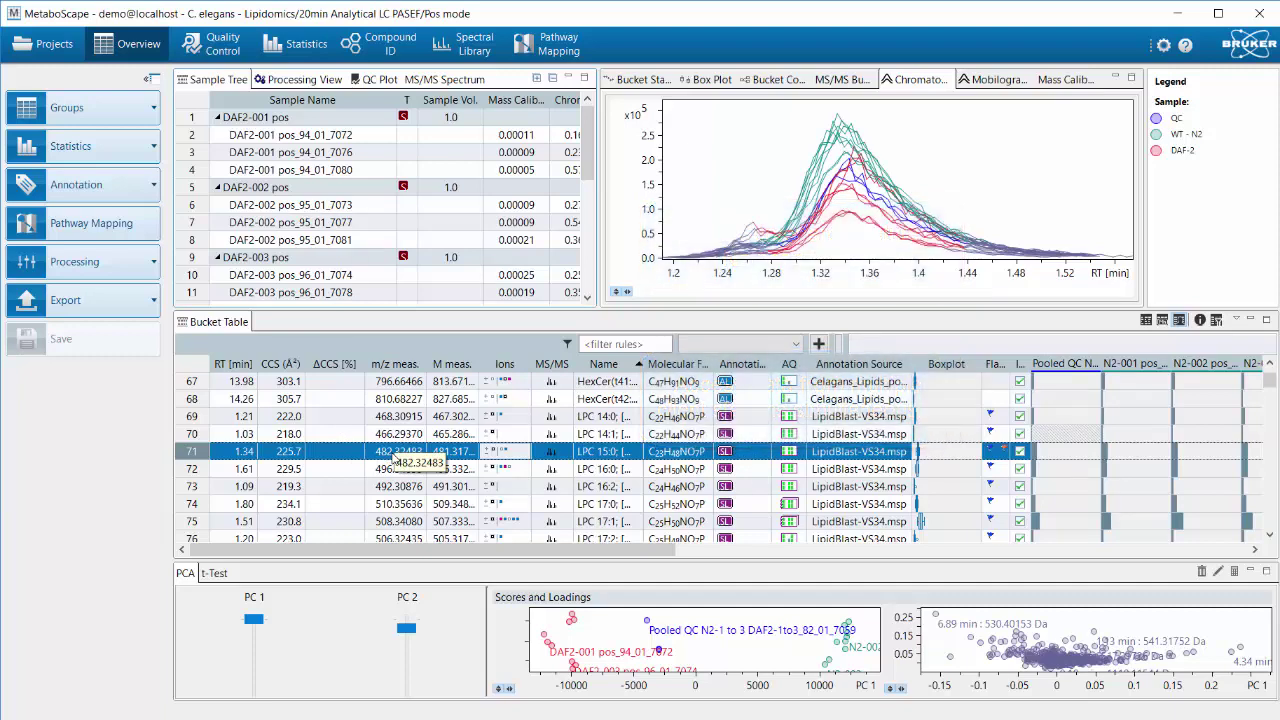
right_click(507, 456)
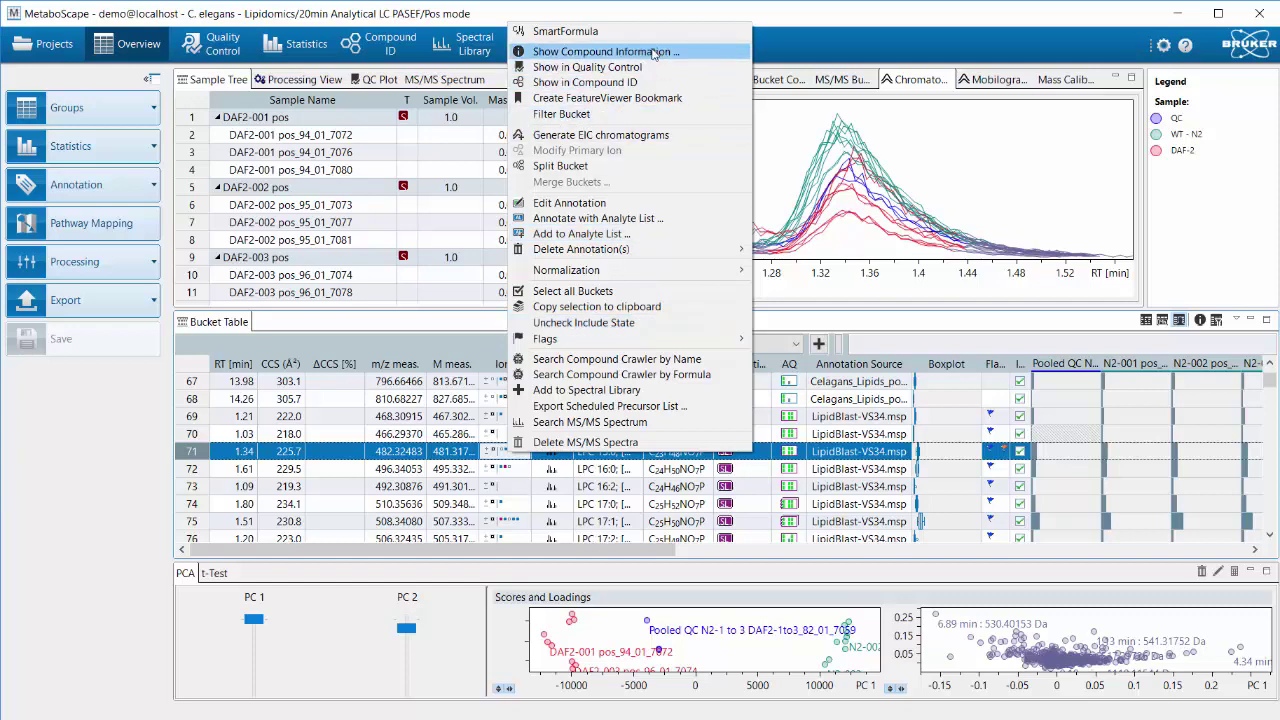
left_click(602, 51)
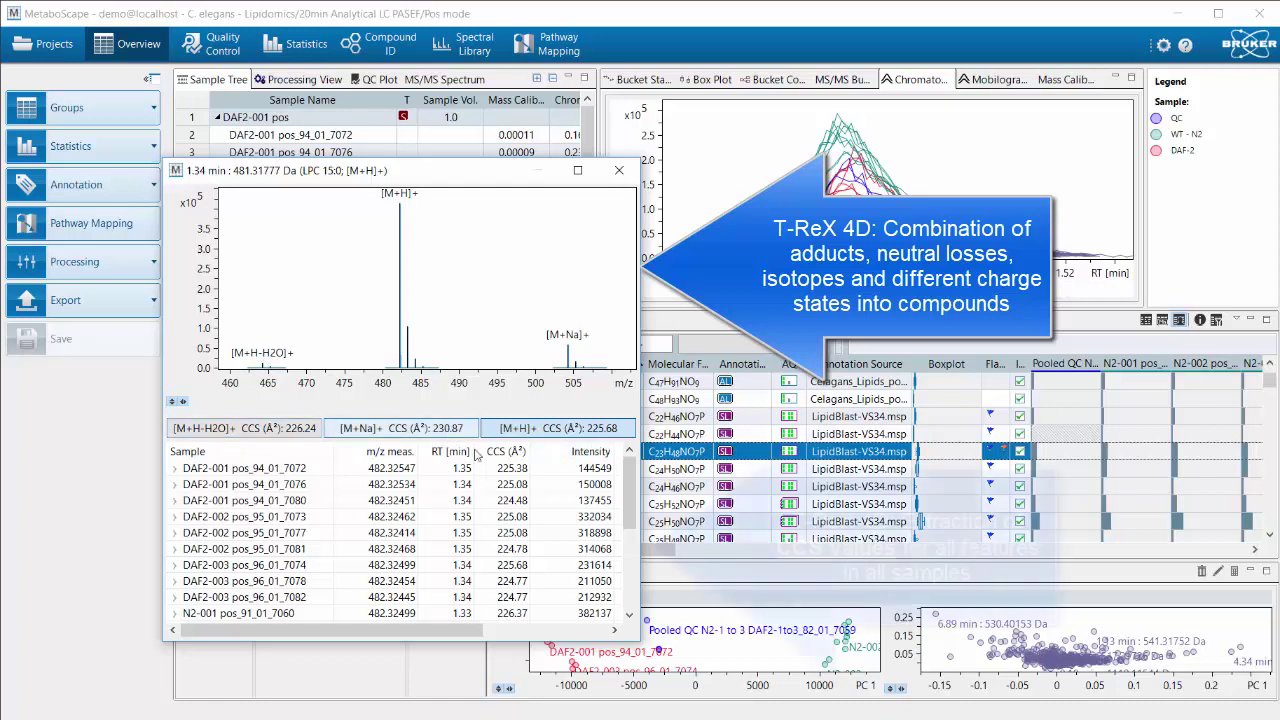
left_click(175, 468)
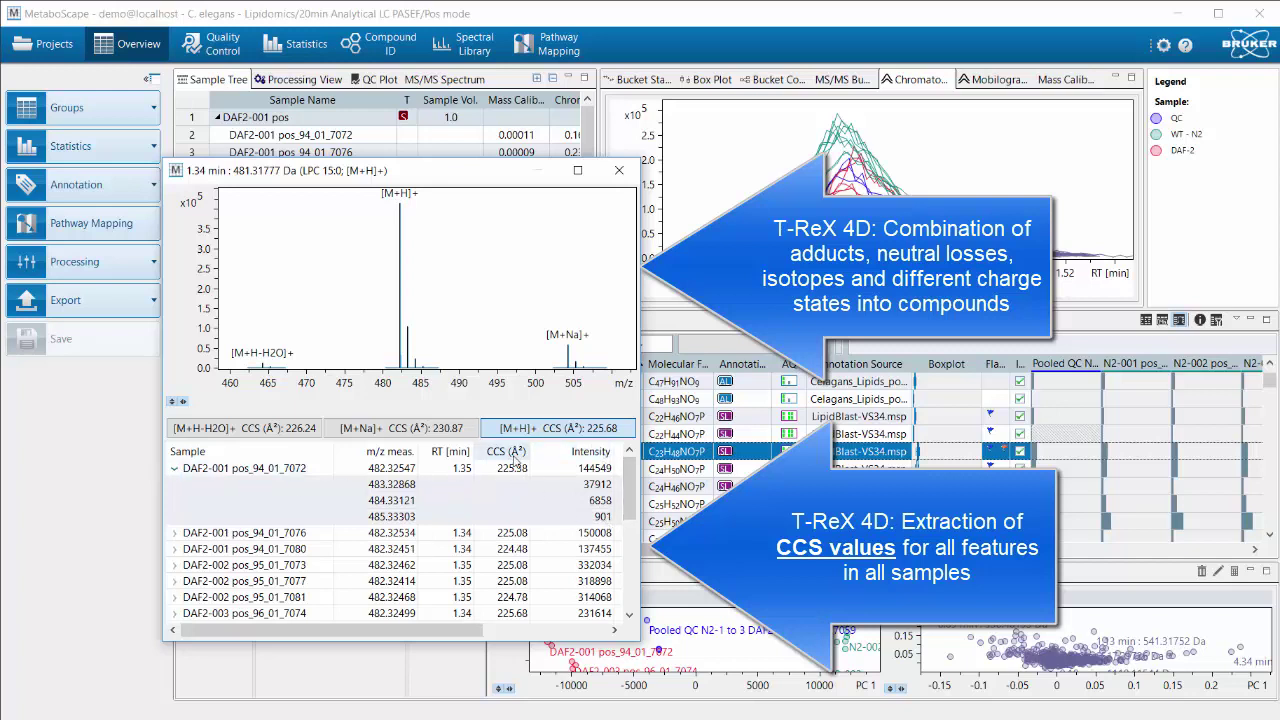
left_click(430, 428)
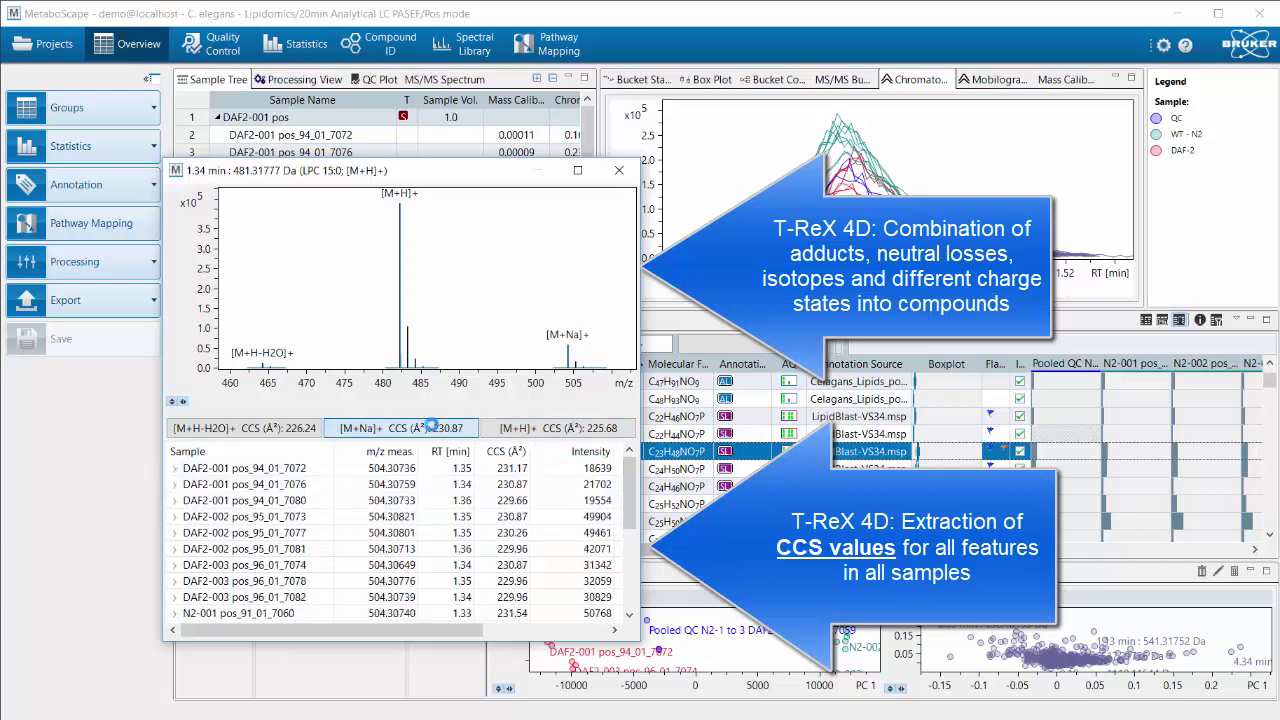
left_click(624, 175)
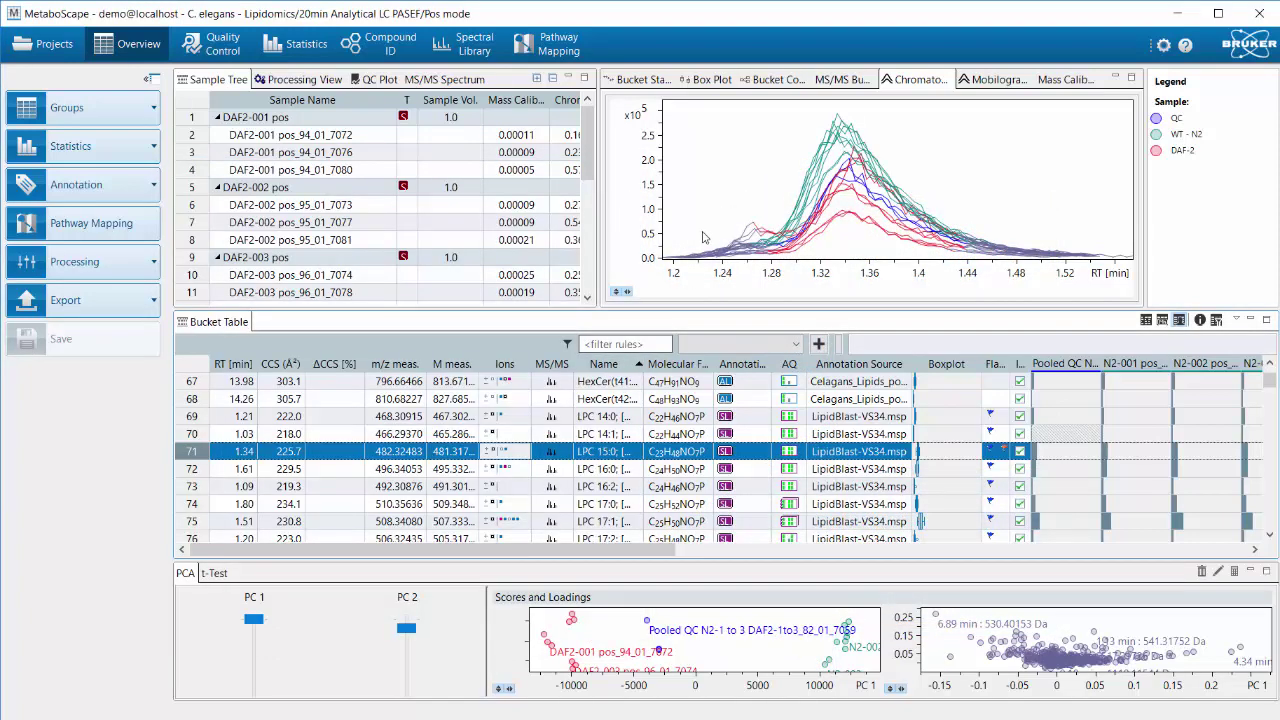
right_click(760, 142)
left_click(768, 147)
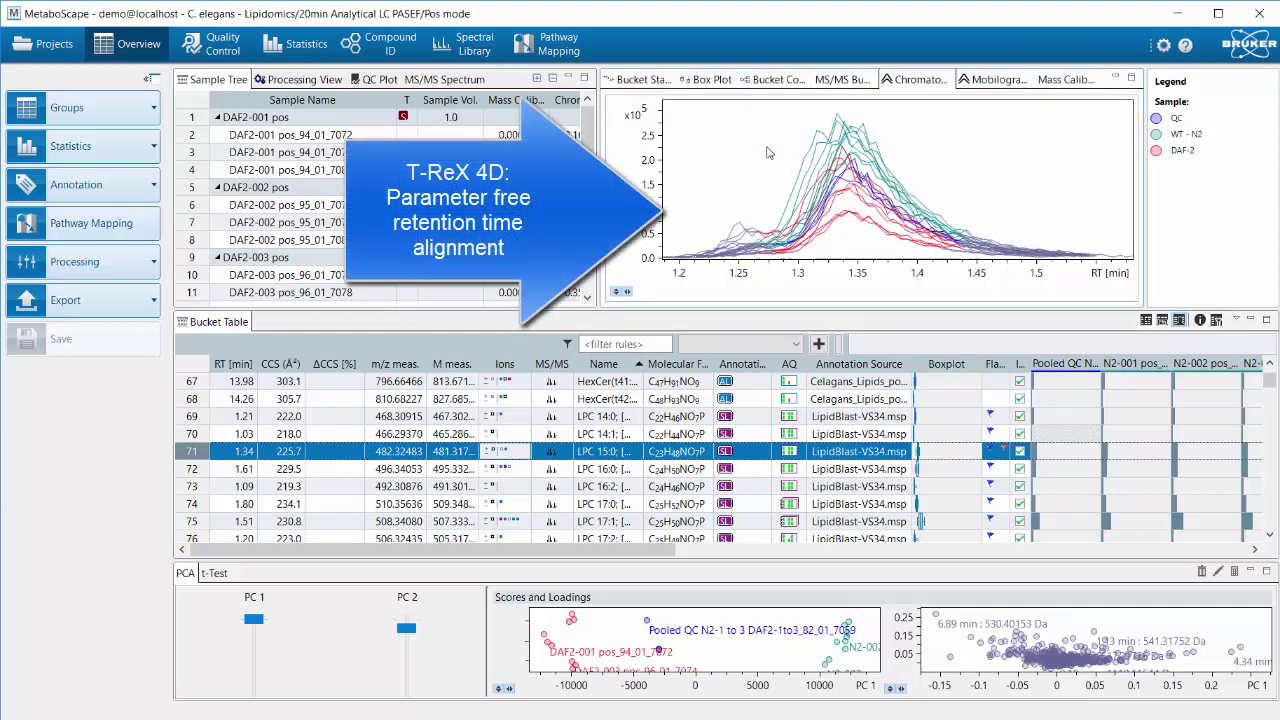
right_click(768, 152)
left_click(772, 158)
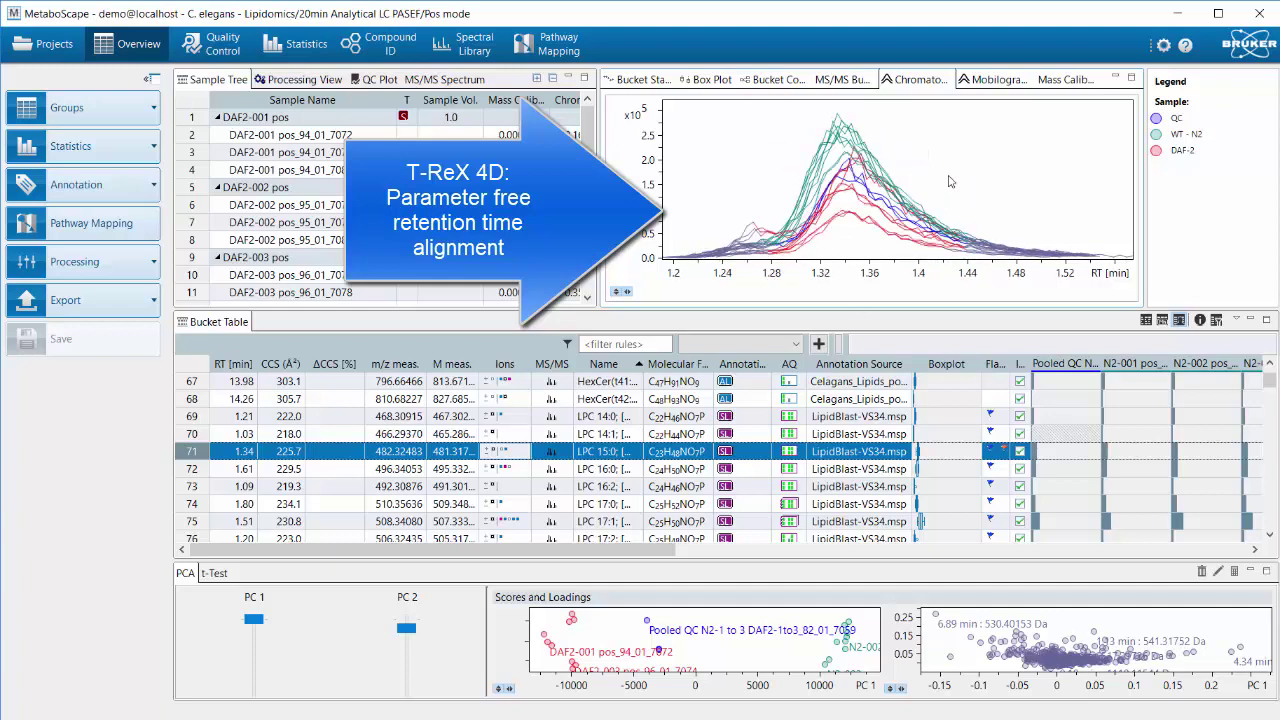
Display the LPC 15:0 mobilograms, with all sample traces peaking near 226 Å² CCS
left_click(993, 84)
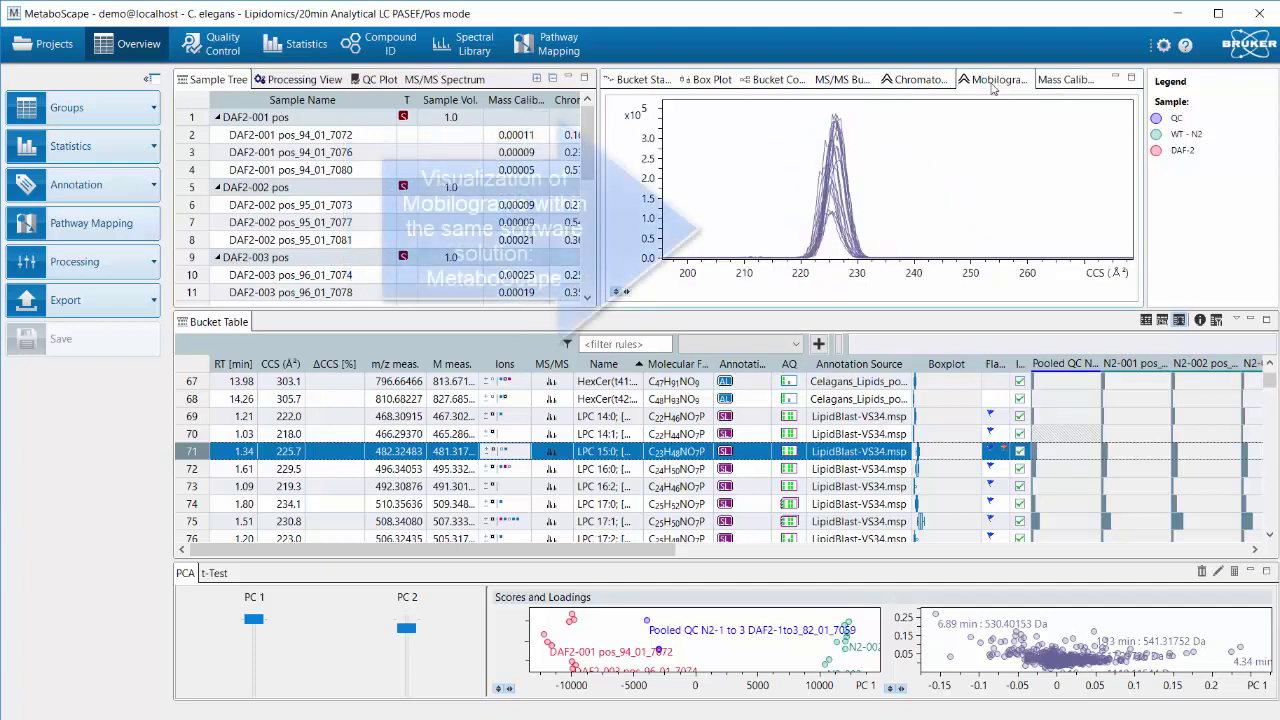